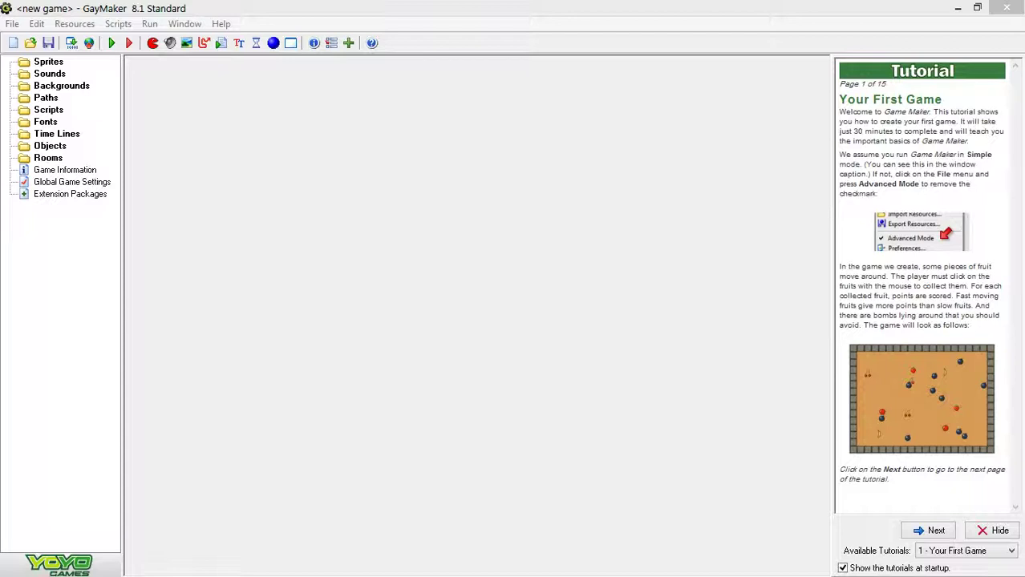
pyautogui.hotkey('alt', 'space')
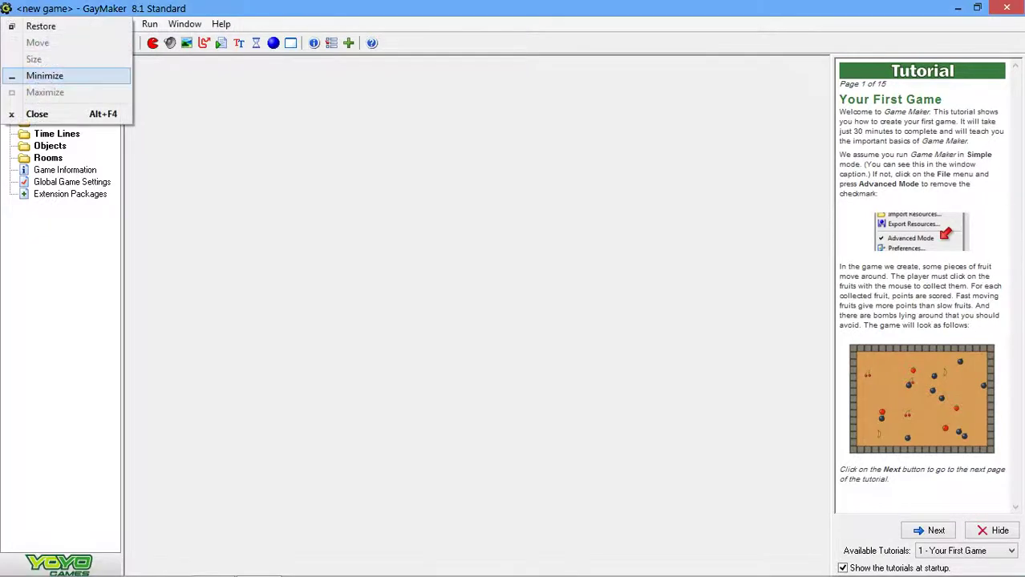
pyautogui.press('Escape')
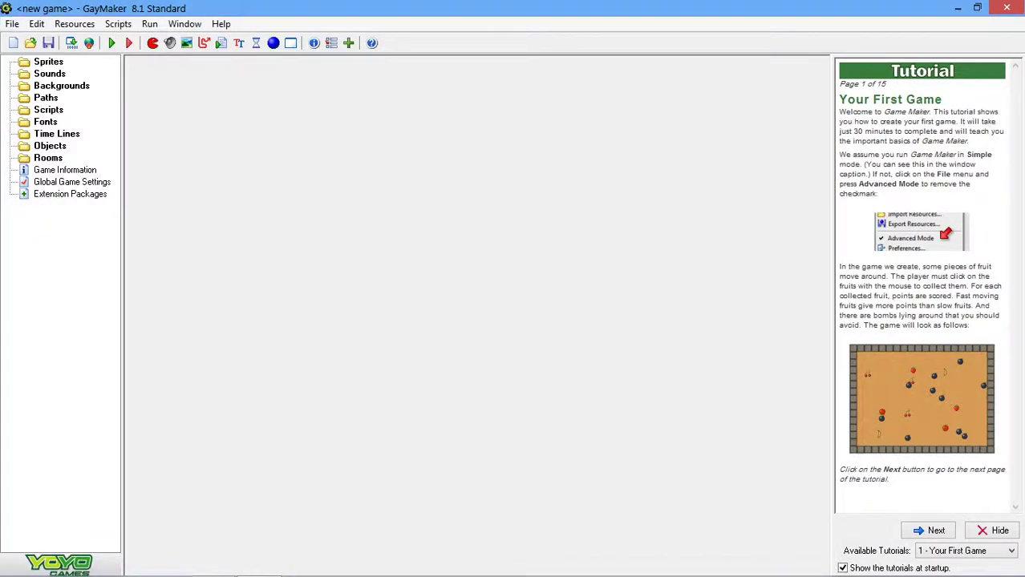
pyautogui.press('Tab')
pyautogui.press('Down')
pyautogui.press('Down')
pyautogui.press('Down')
pyautogui.press('Down')
pyautogui.press('Down')
pyautogui.press('Down')
pyautogui.press('Down')
pyautogui.press('Down')
pyautogui.press('Up')
pyautogui.press('Up')
pyautogui.press('Up')
pyautogui.press('Up')
pyautogui.press('Up')
pyautogui.press('Up')
pyautogui.press('Up')
pyautogui.press('Tab')
pyautogui.press('Tab')
pyautogui.press('Up')
pyautogui.press('Up')
pyautogui.press('Tab')
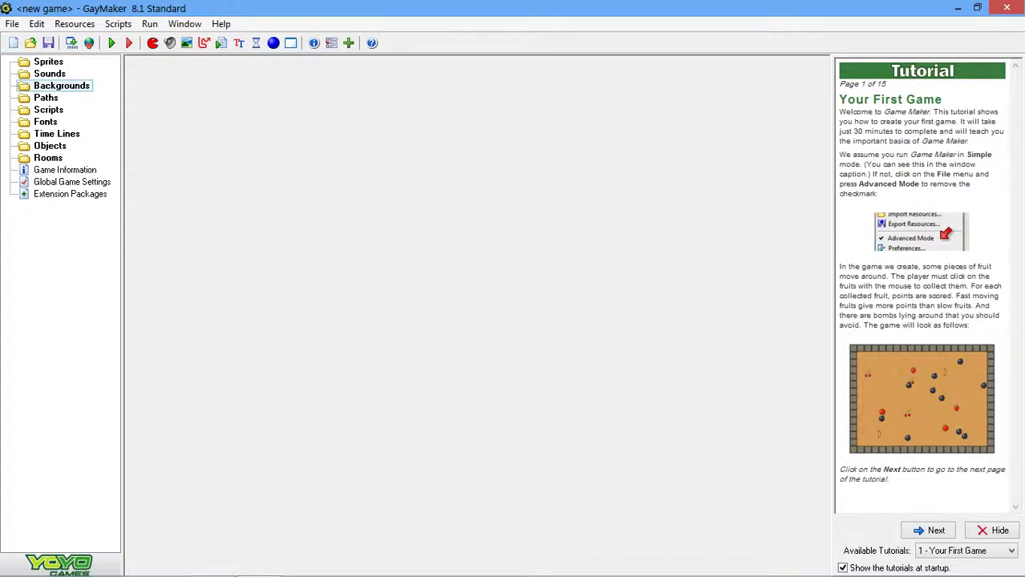
pyautogui.click(48, 62)
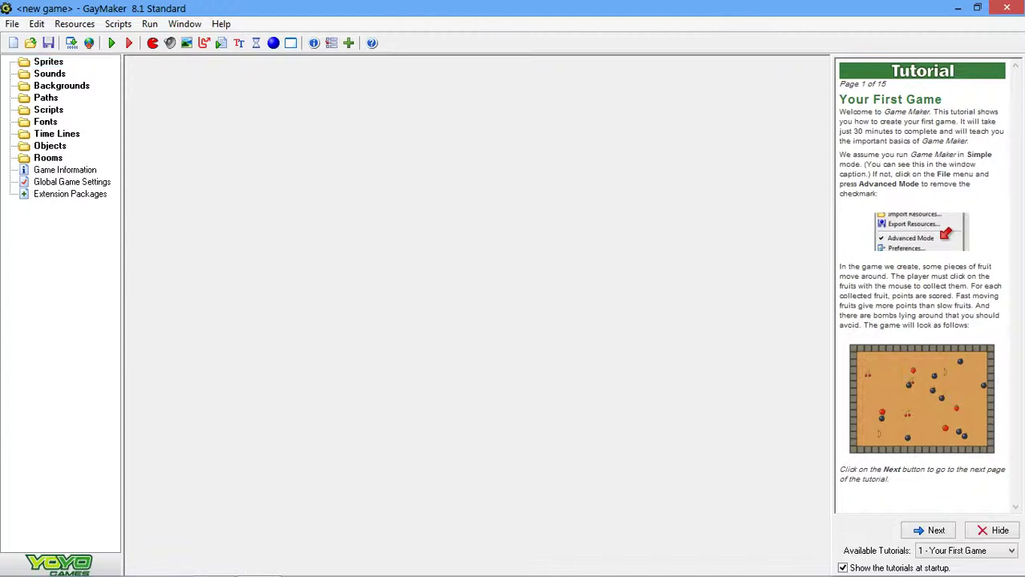
pyautogui.moveTo(122, 88); pyautogui.dragTo(126, 88)
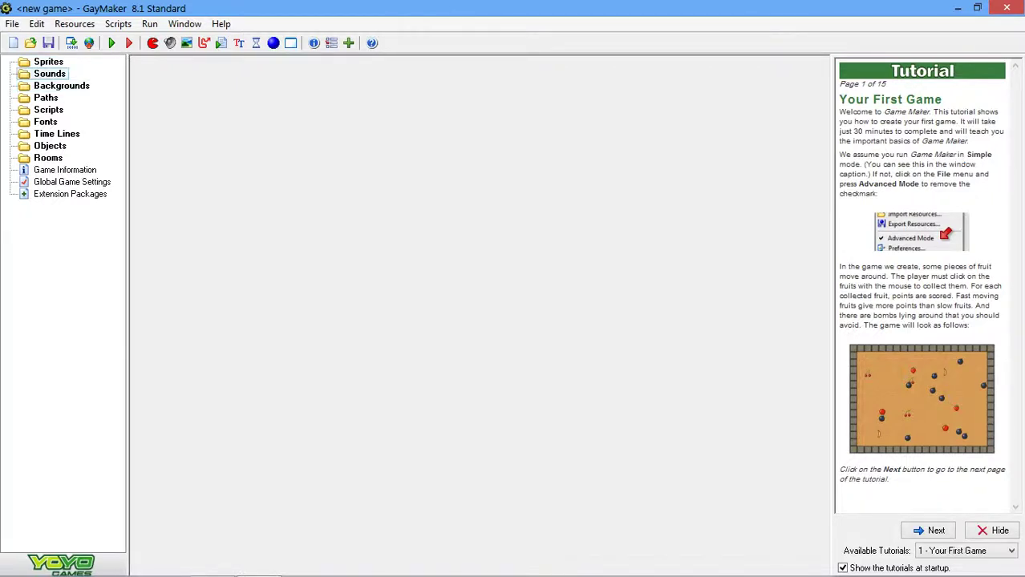
# Step: Create a new sprite and open the image chooser for it
pyautogui.rightClick(53, 64)
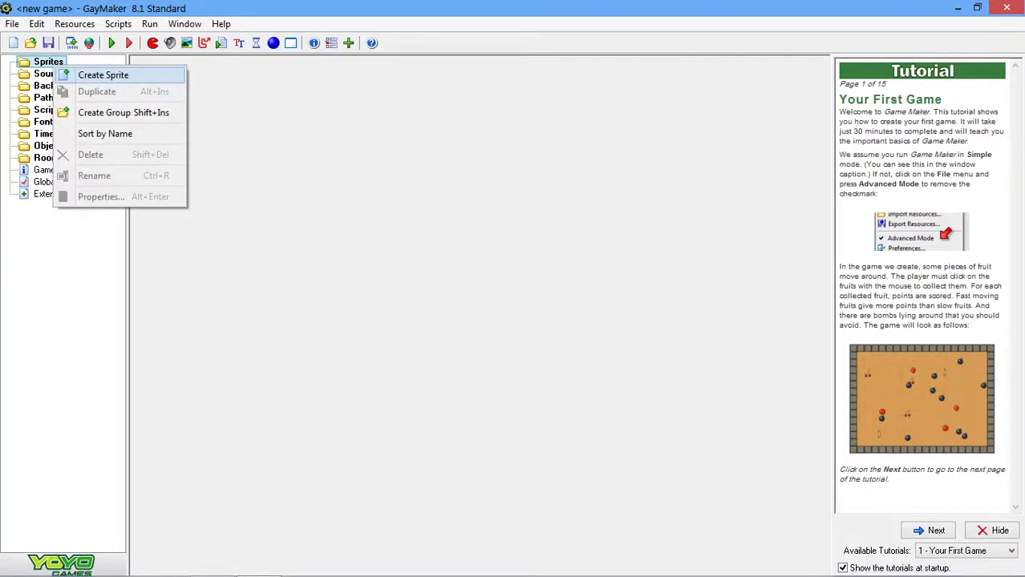
pyautogui.click(103, 75)
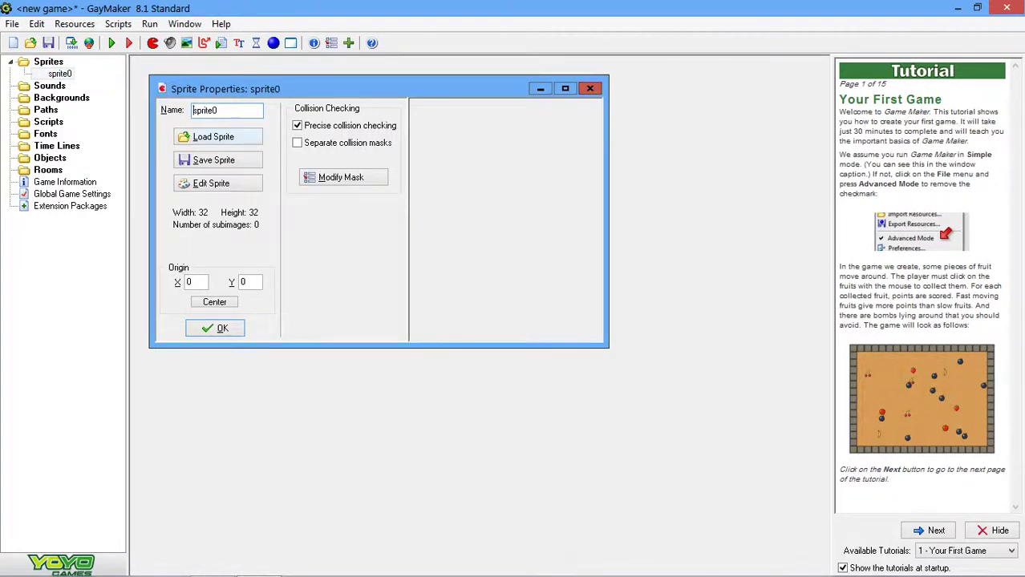
pyautogui.click(212, 136)
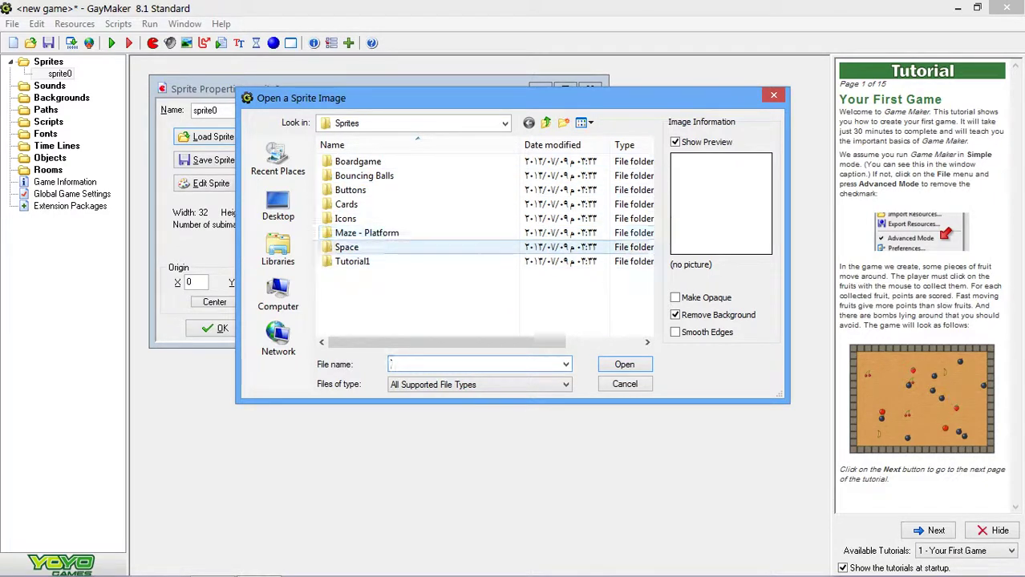
pyautogui.doubleClick(346, 247)
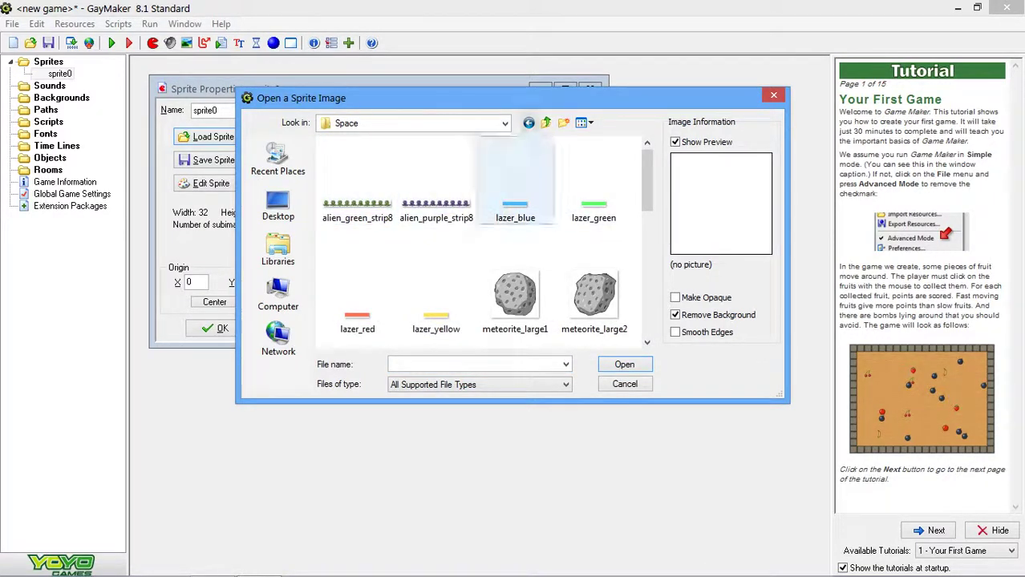
pyautogui.click(436, 181)
pyautogui.click(545, 123)
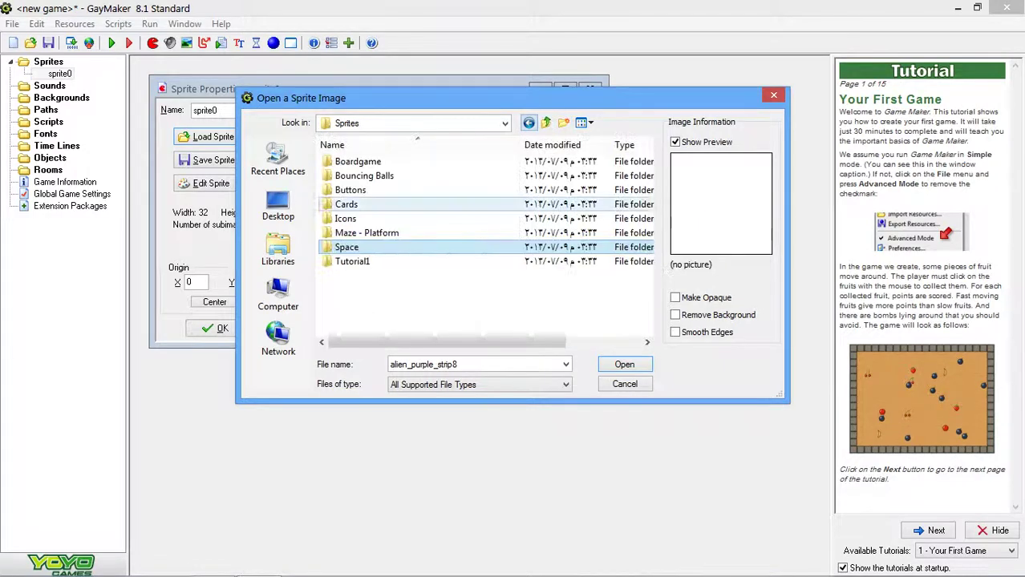
# Step: Load explorer_down_strip8 from the Maze - Platform folder as the new sprite's image
pyautogui.doubleClick(367, 233)
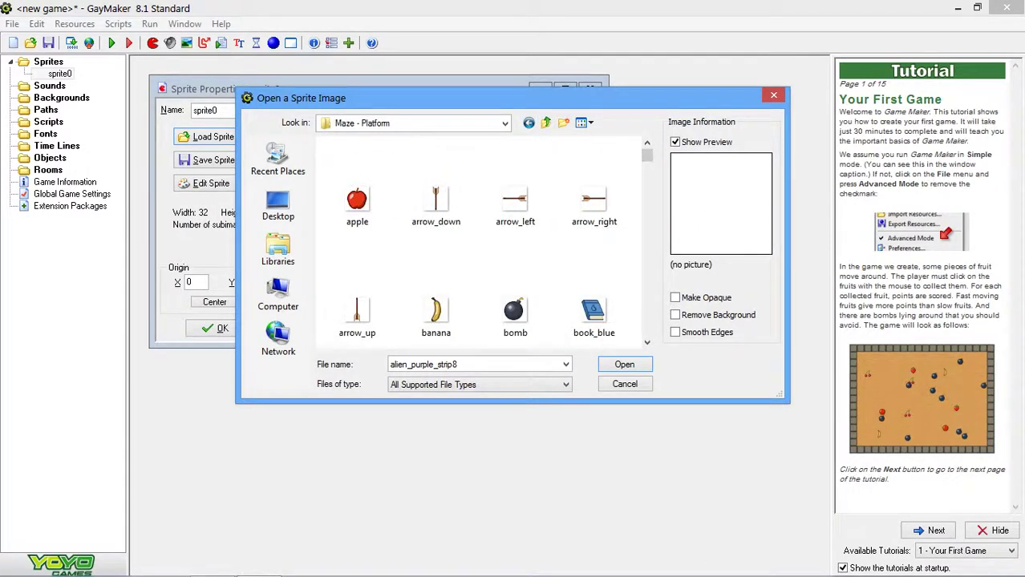
pyautogui.scroll(-4, 480, 241)
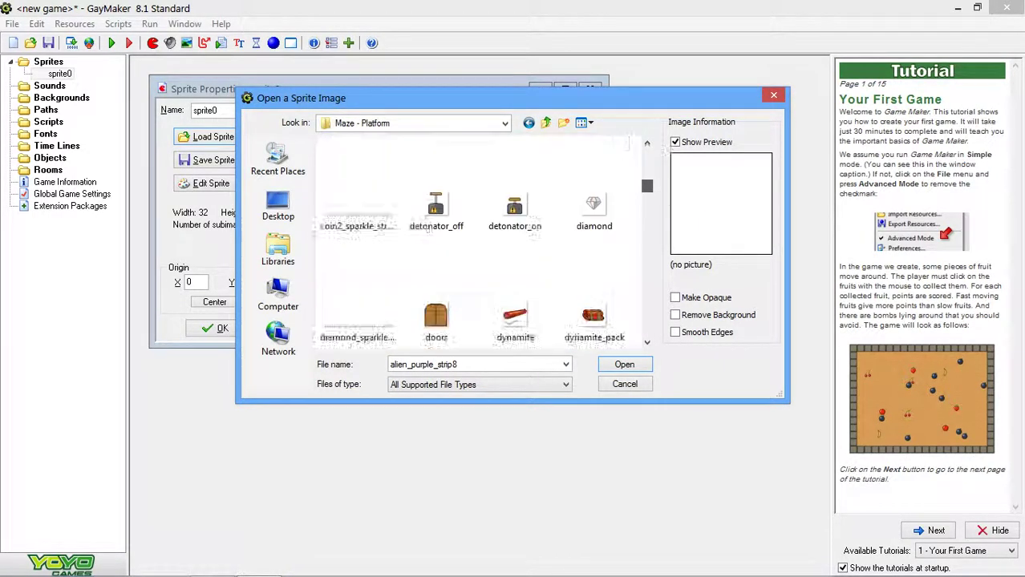
pyautogui.scroll(-2, 481, 240)
pyautogui.click(515, 245)
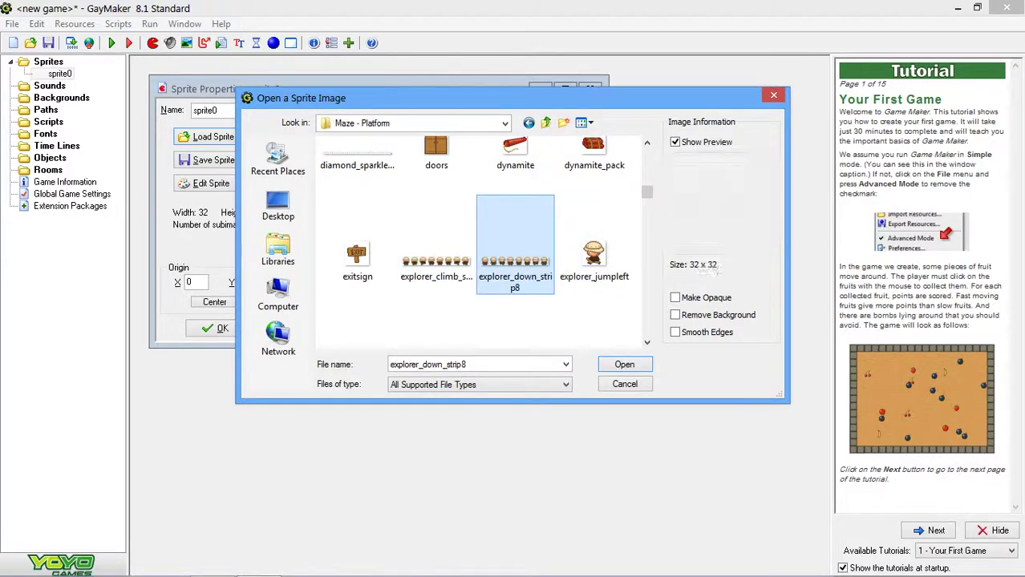
pyautogui.press('Return')
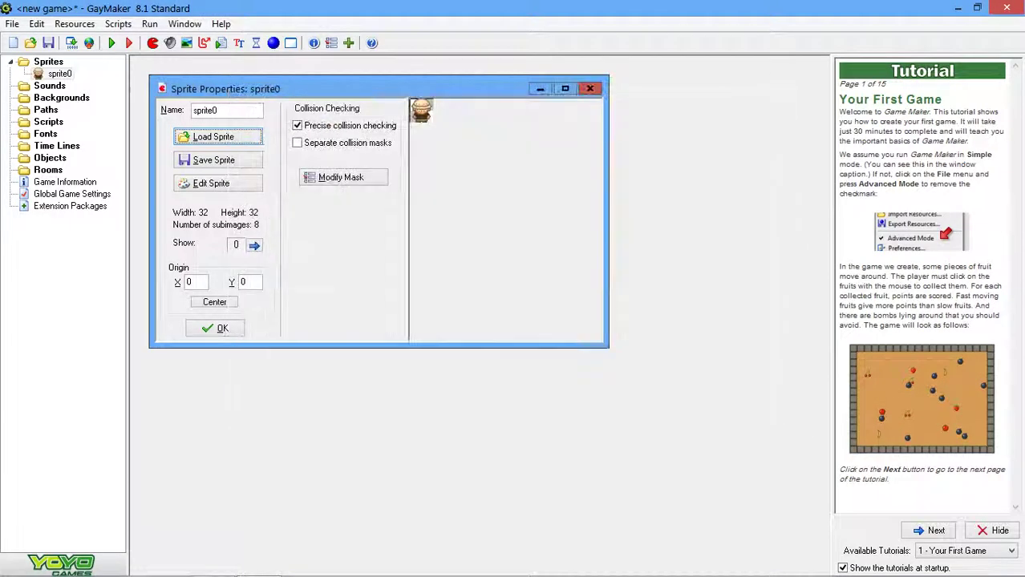
# Step: Rename the sprite as spr_playerdown and accept its properties
pyautogui.doubleClick(215, 109)
pyautogui.write('s')
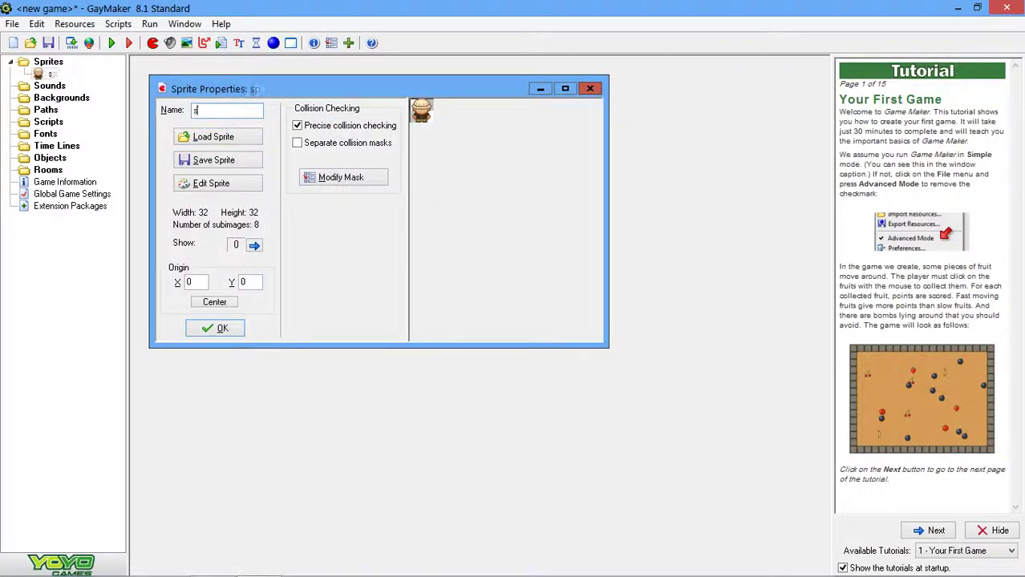
pyautogui.write('pr_')
pyautogui.write('pla')
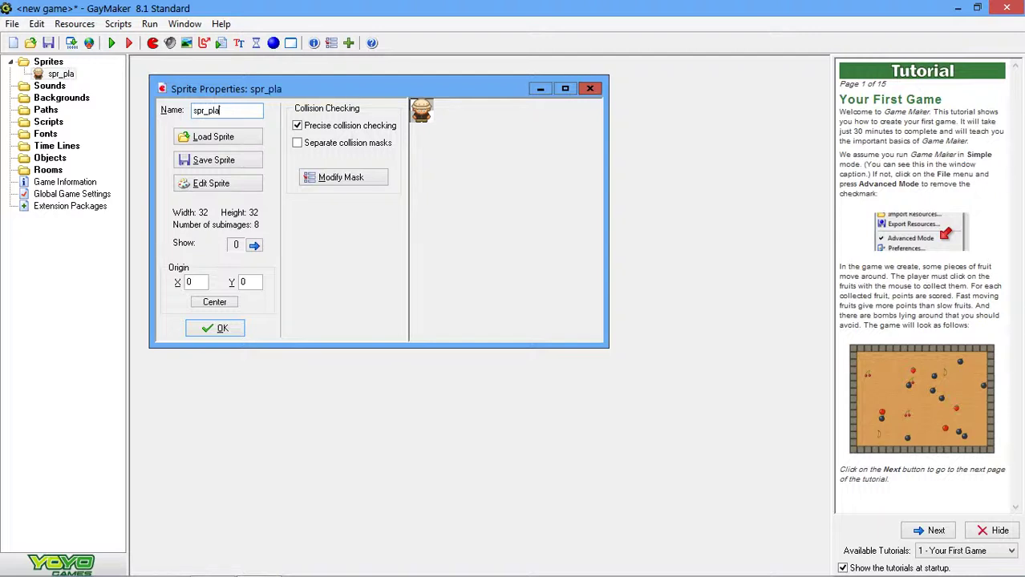
pyautogui.write('yerdown')
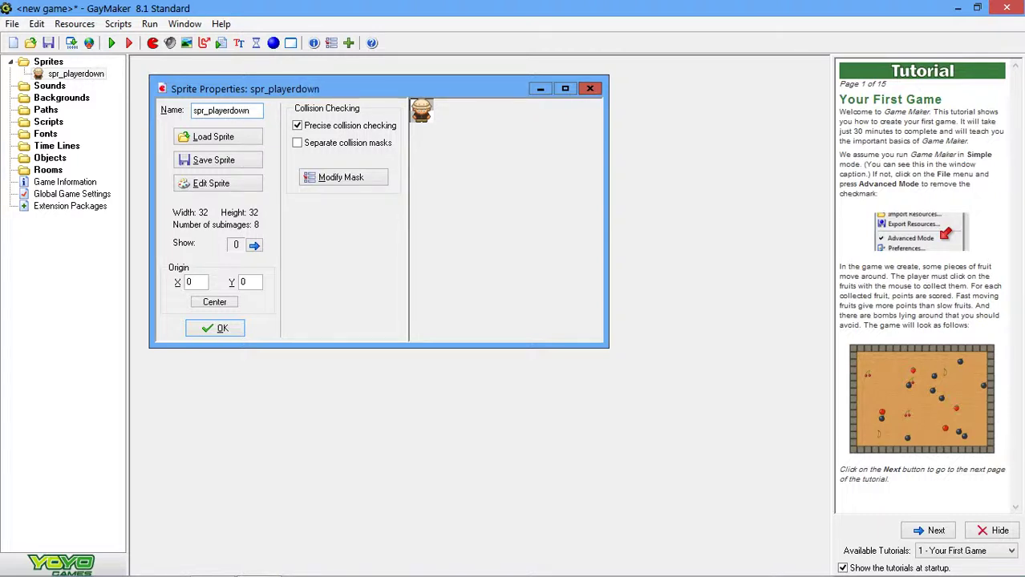
pyautogui.press('Return')
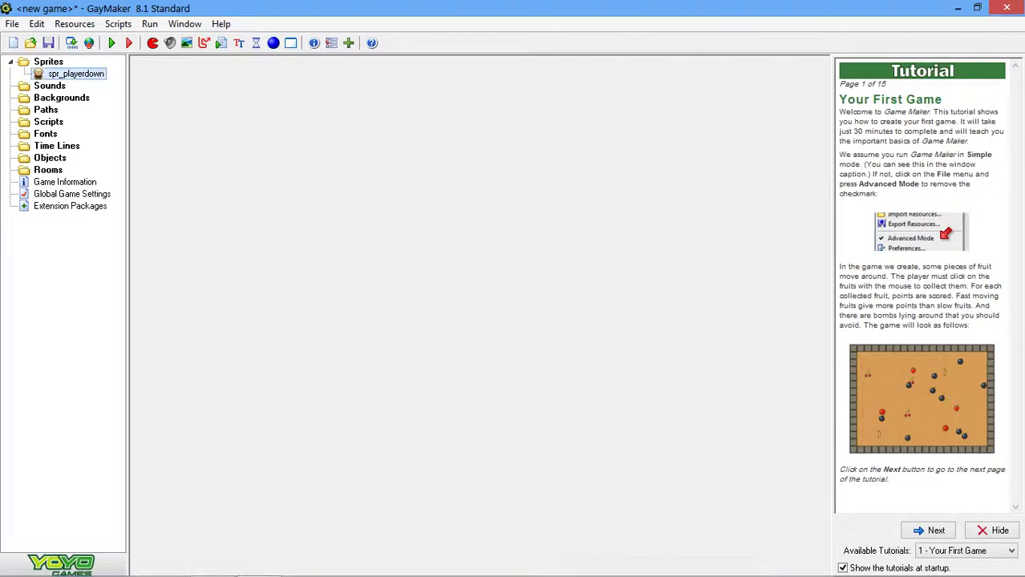
# Step: Create a second sprite and try to load an image under the file name explorer_up
pyautogui.click(153, 43)
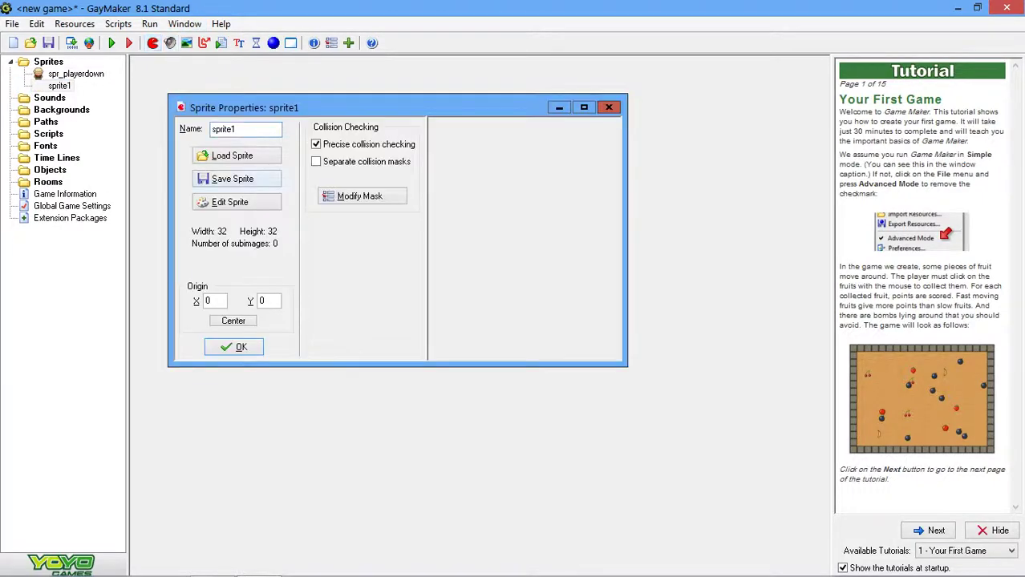
pyautogui.click(236, 155)
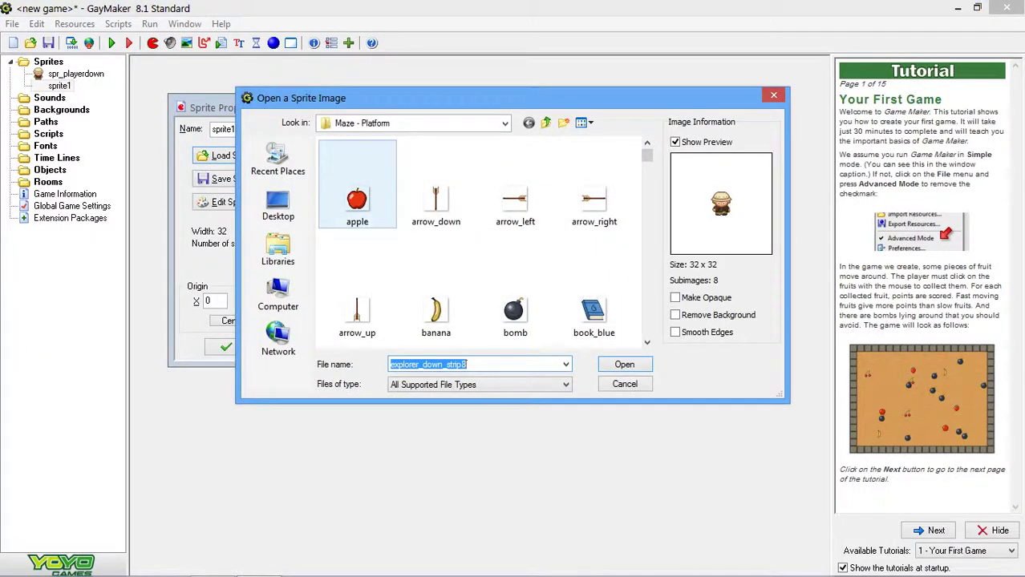
pyautogui.click(473, 364)
pyautogui.press('BackSpace')
pyautogui.press('BackSpace')
pyautogui.press('BackSpace')
pyautogui.press('BackSpace')
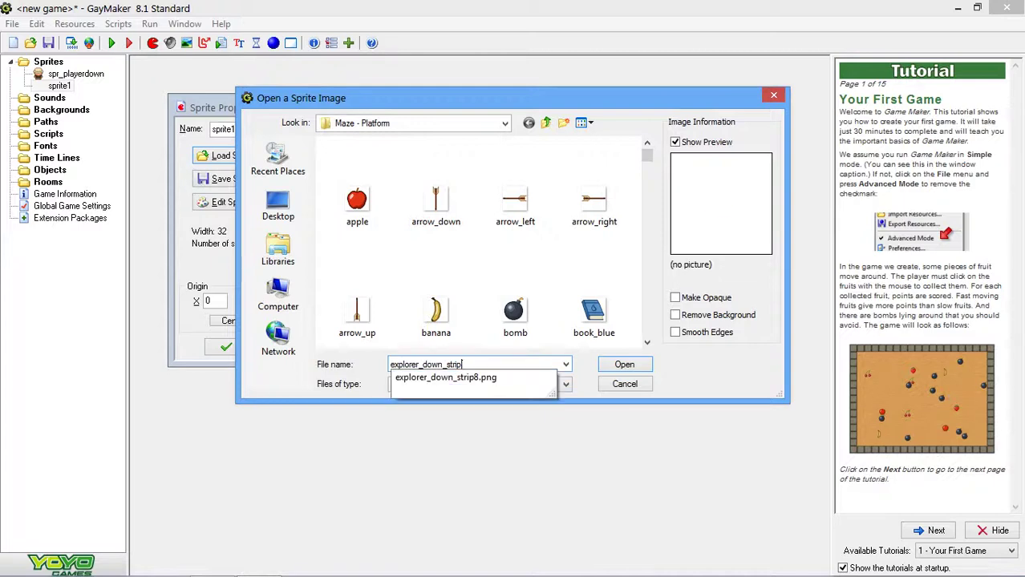
pyautogui.press('BackSpace')
pyautogui.press('BackSpace')
pyautogui.press('BackSpace')
pyautogui.press('BackSpace')
pyautogui.press('BackSpace')
pyautogui.press('BackSpace')
pyautogui.press('BackSpace')
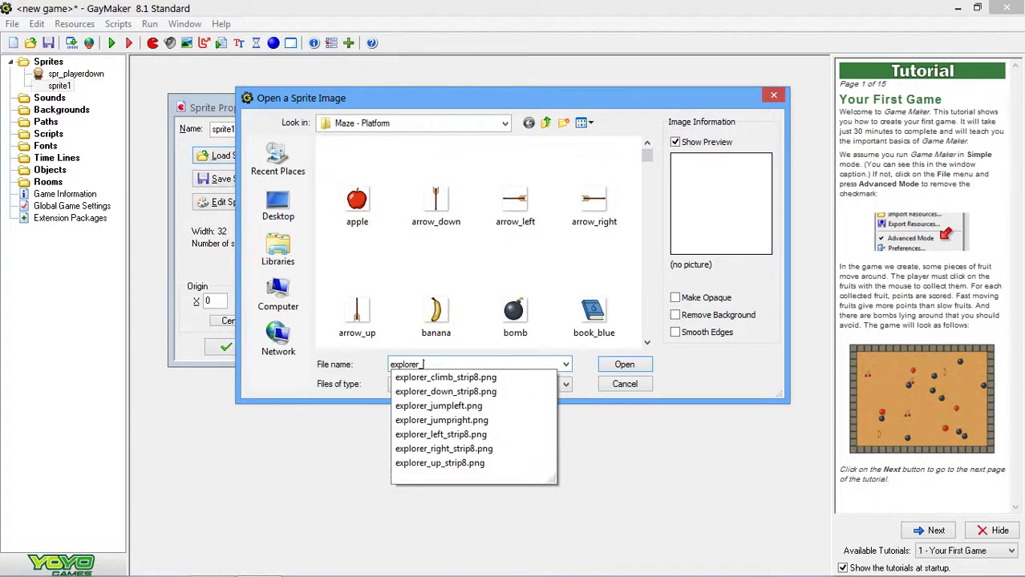
pyautogui.write('u')
pyautogui.write('p')
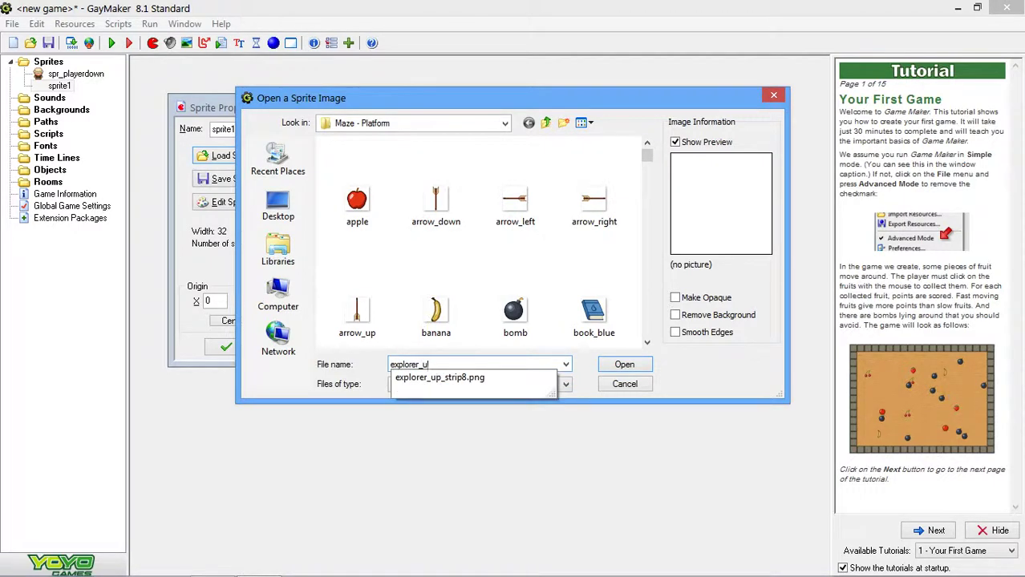
pyautogui.press('Return')
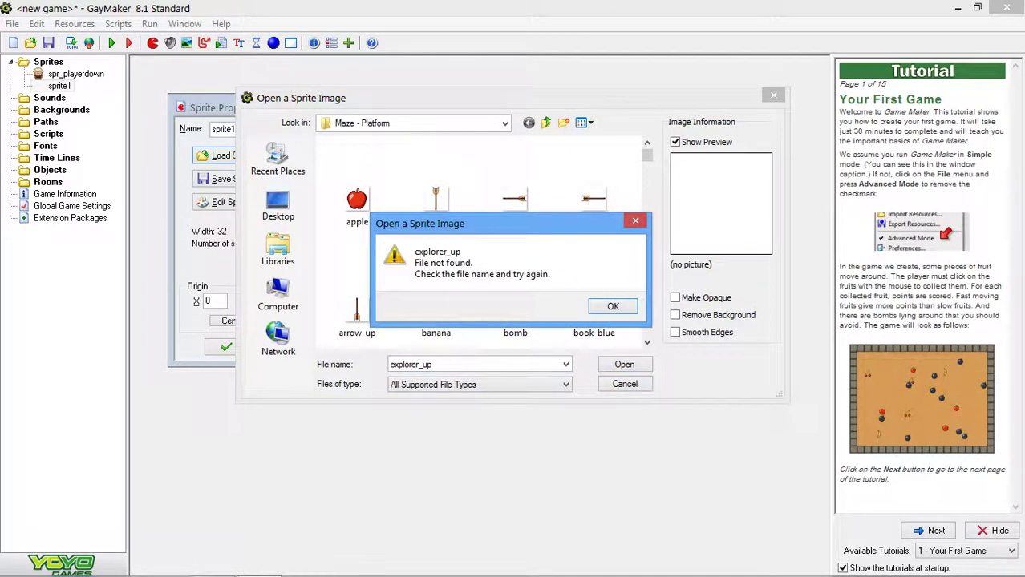
pyautogui.press('Return')
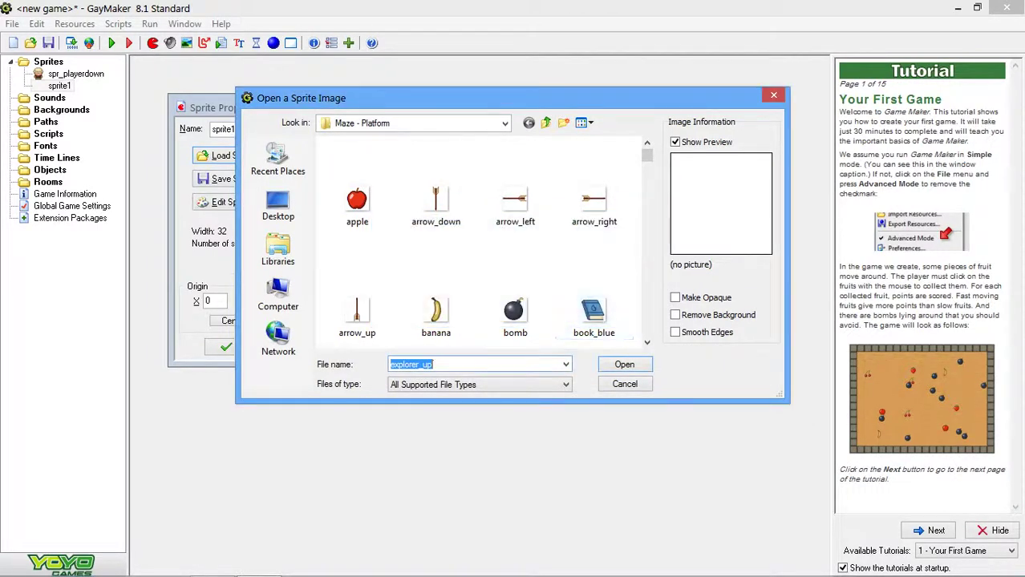
# Step: Load explorer_up_strip8.png from the Maze - Platform folder as the second sprite's image
pyautogui.press('End')
pyautogui.press('BackSpace')
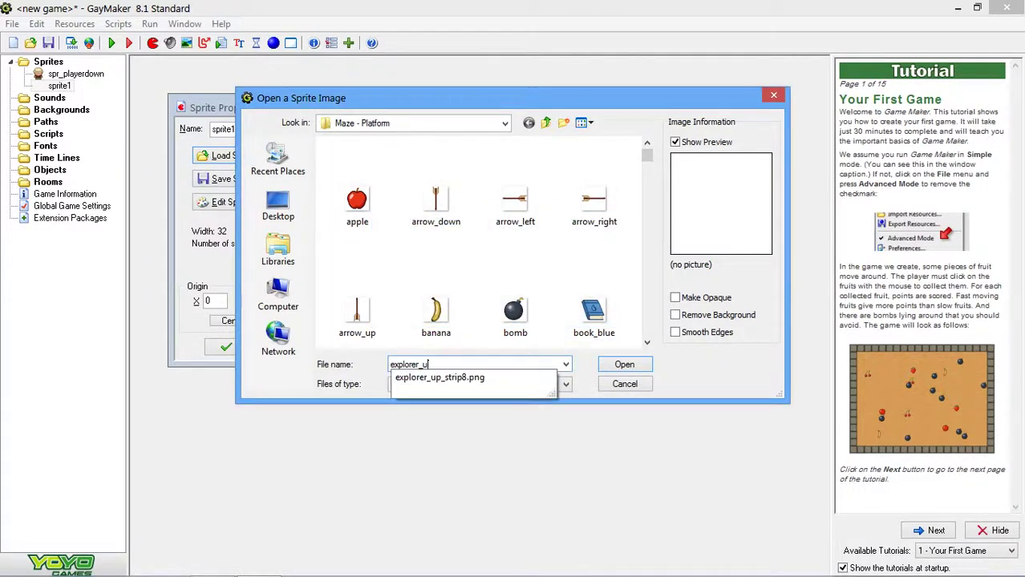
pyautogui.doubleClick(439, 380)
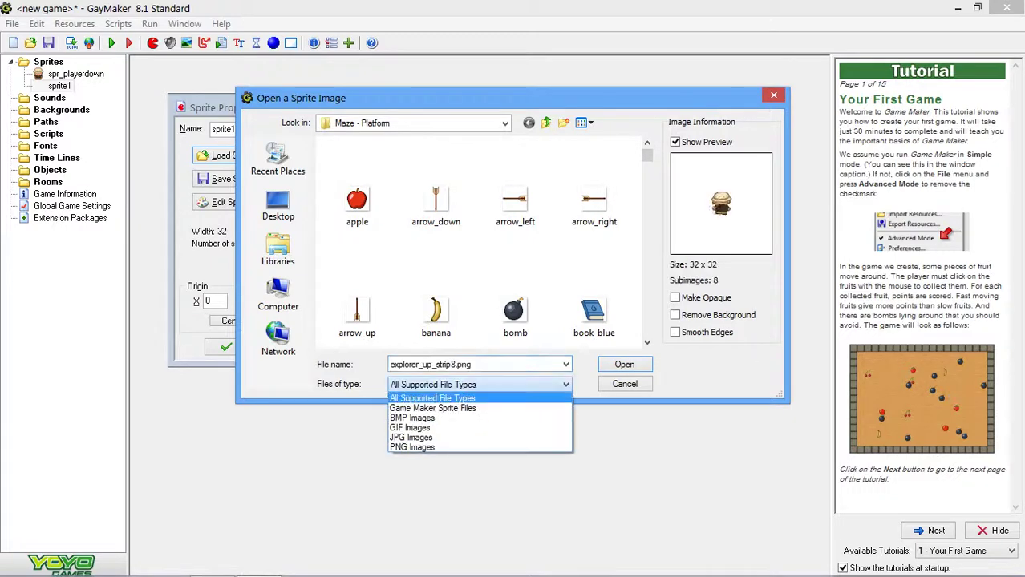
pyautogui.click(624, 364)
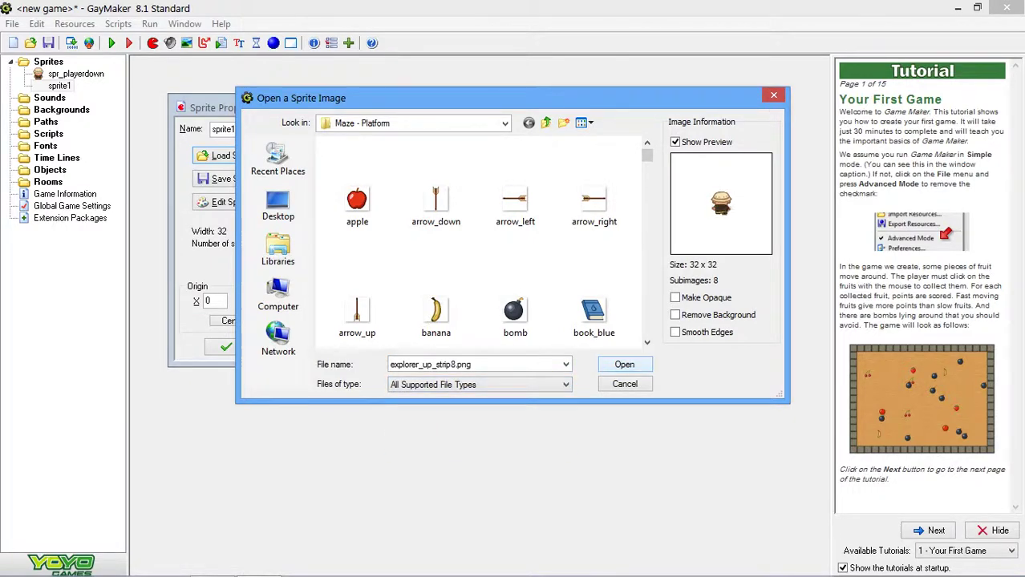
pyautogui.click(624, 363)
pyautogui.press('Return')
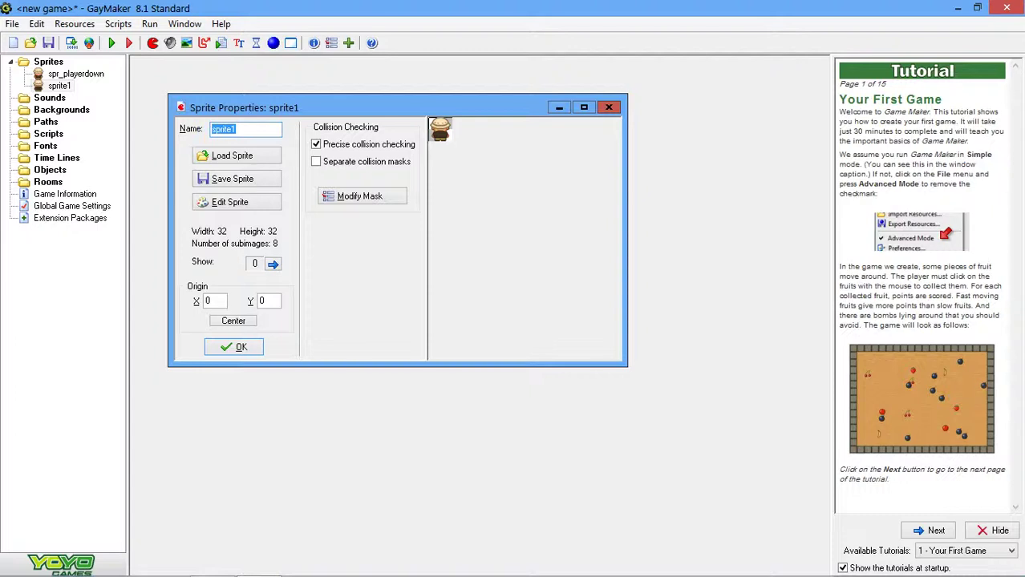
# Step: Rename the second sprite as spr_playerup and accept its properties
pyautogui.write('spr_player')
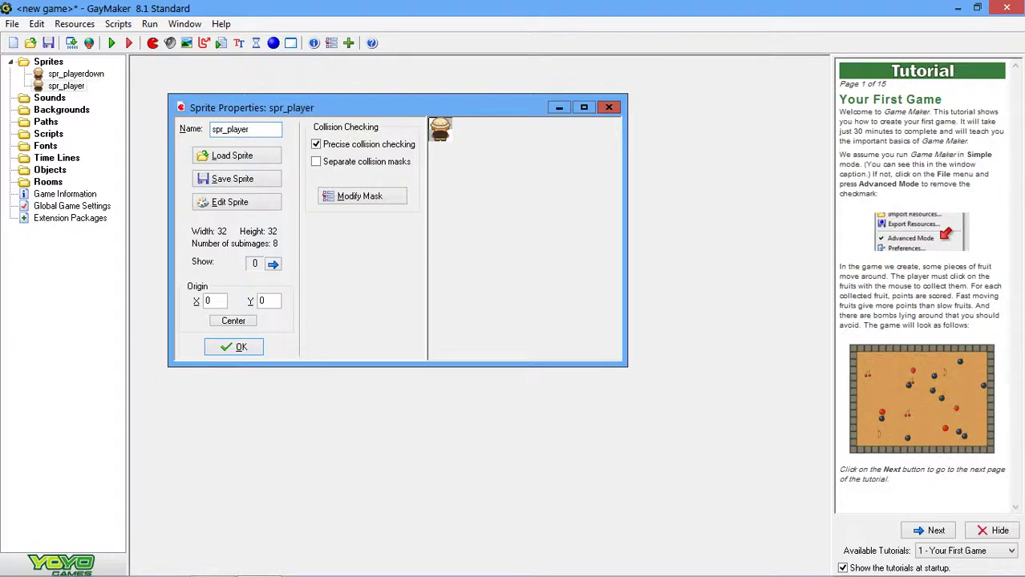
pyautogui.write('up')
pyautogui.click(233, 346)
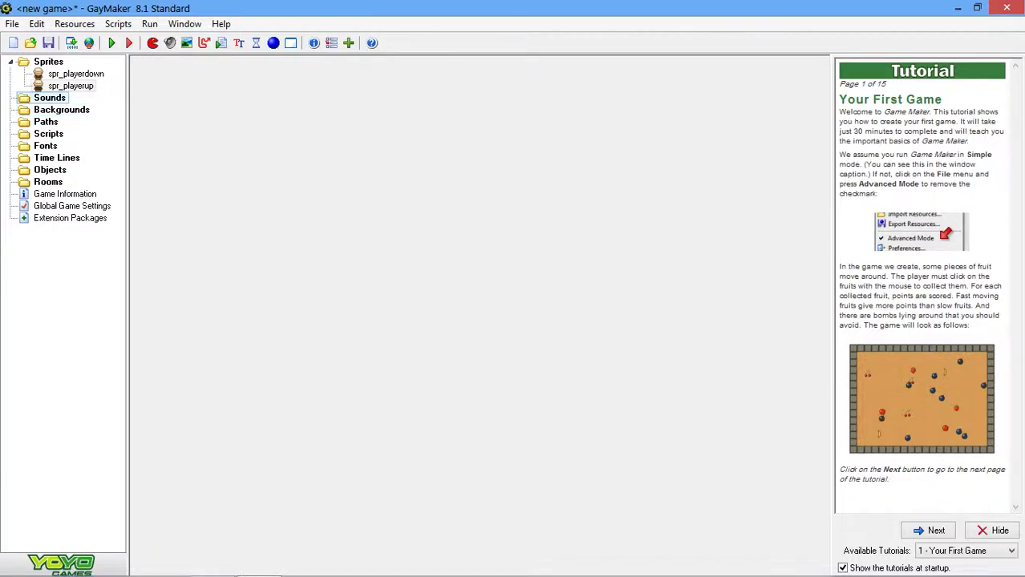
# Step: Create a sound resource and load the computer1 file from the GameMaker Sounds folder into it
pyautogui.rightClick(52, 98)
pyautogui.press('Escape')
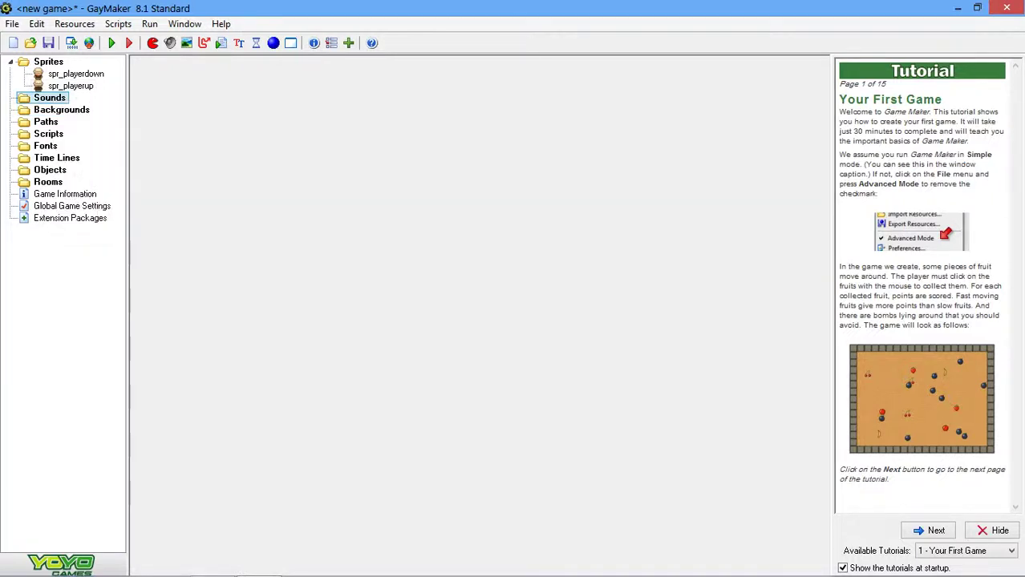
pyautogui.rightClick(48, 98)
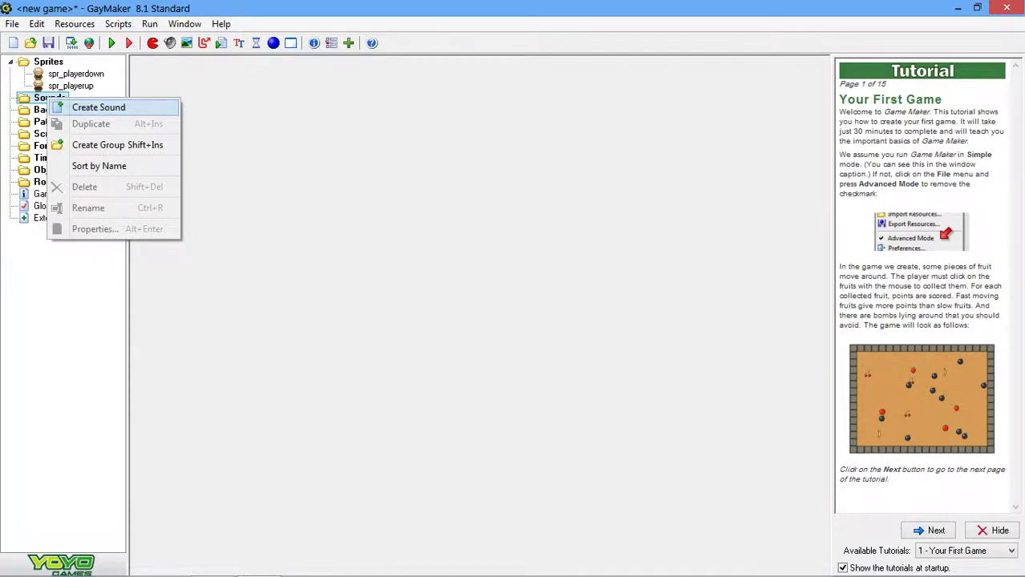
pyautogui.press('Return')
pyautogui.press('Tab')
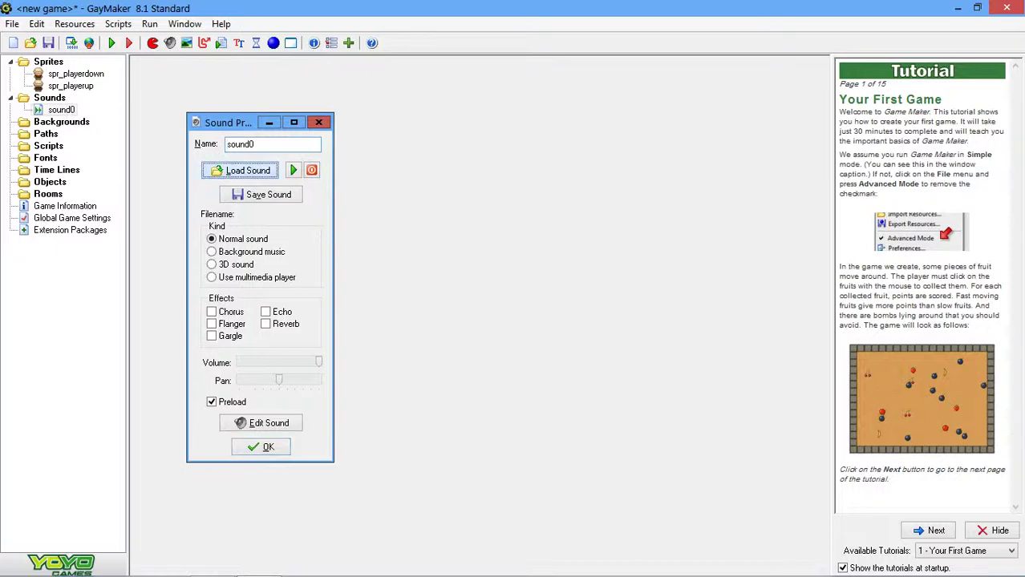
pyautogui.press('Return')
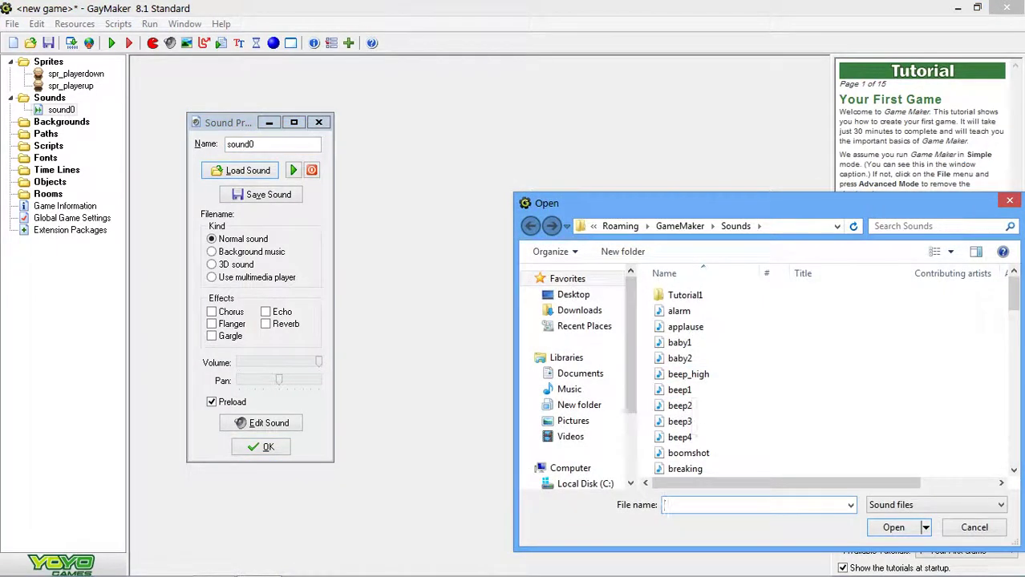
pyautogui.press('super+Up')
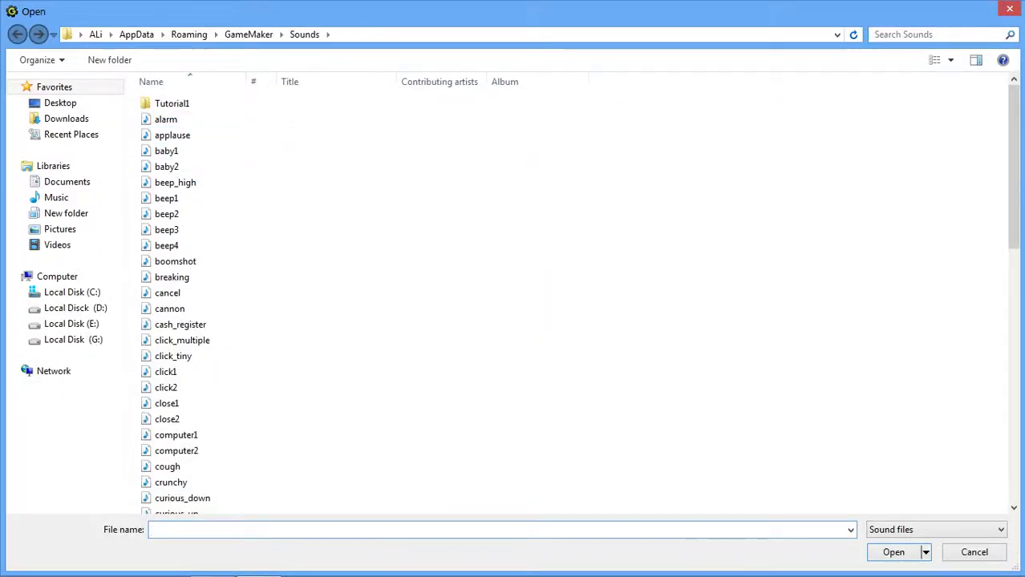
pyautogui.click(166, 119)
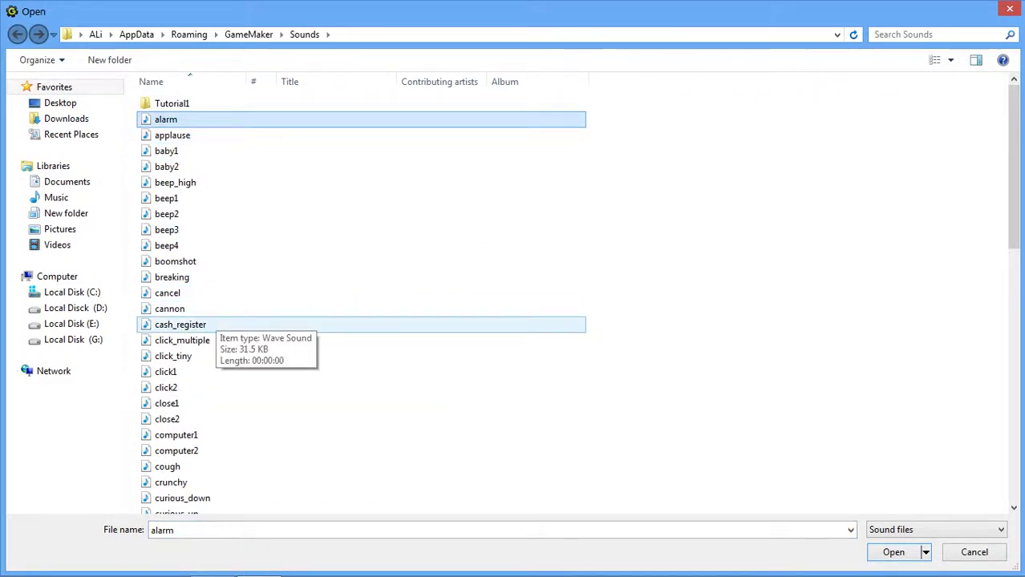
pyautogui.click(176, 434)
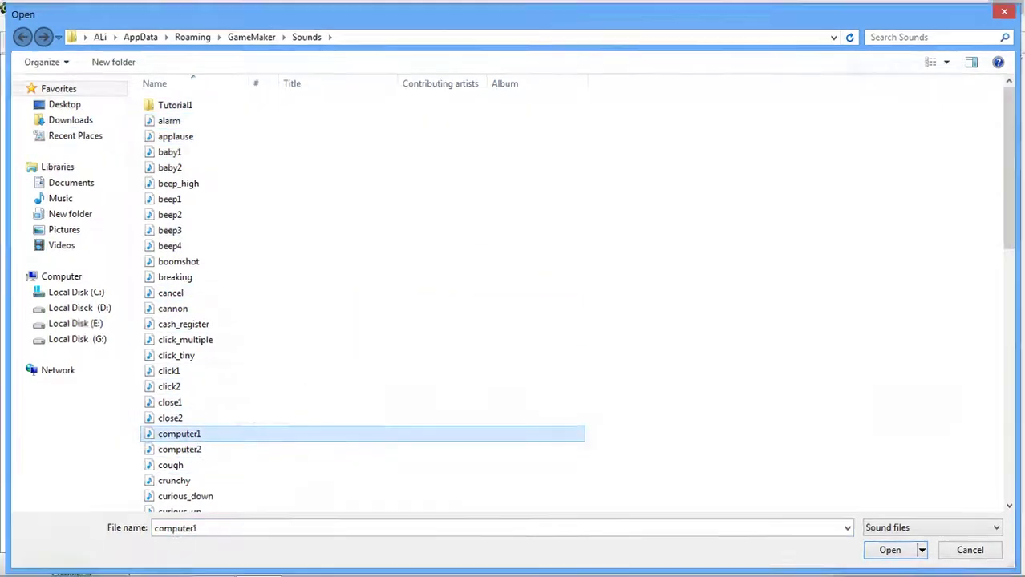
pyautogui.press('Return')
# Step: Rename the sound as snd_computer and accept its properties
pyautogui.doubleClick(256, 145)
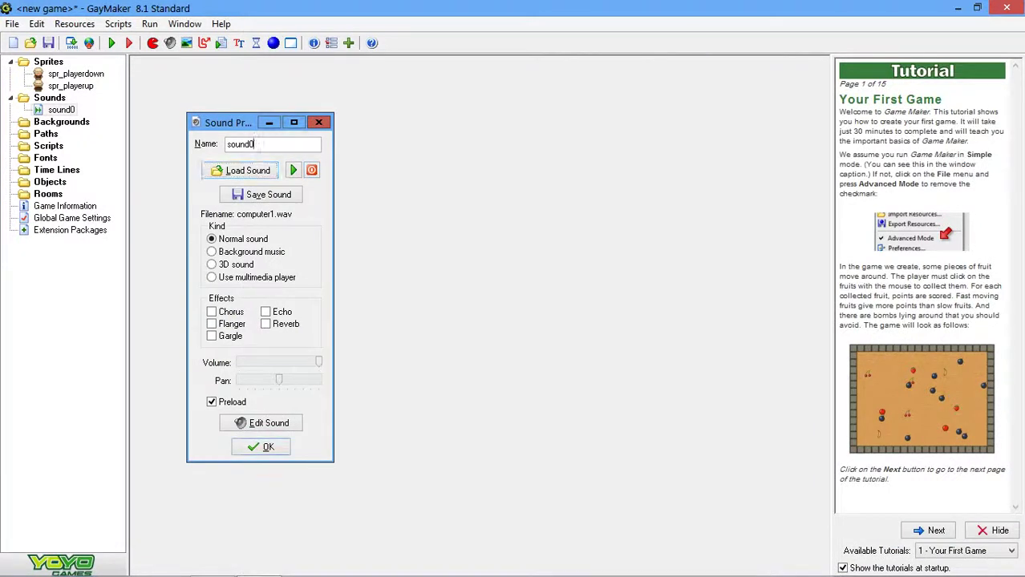
pyautogui.write('snd_')
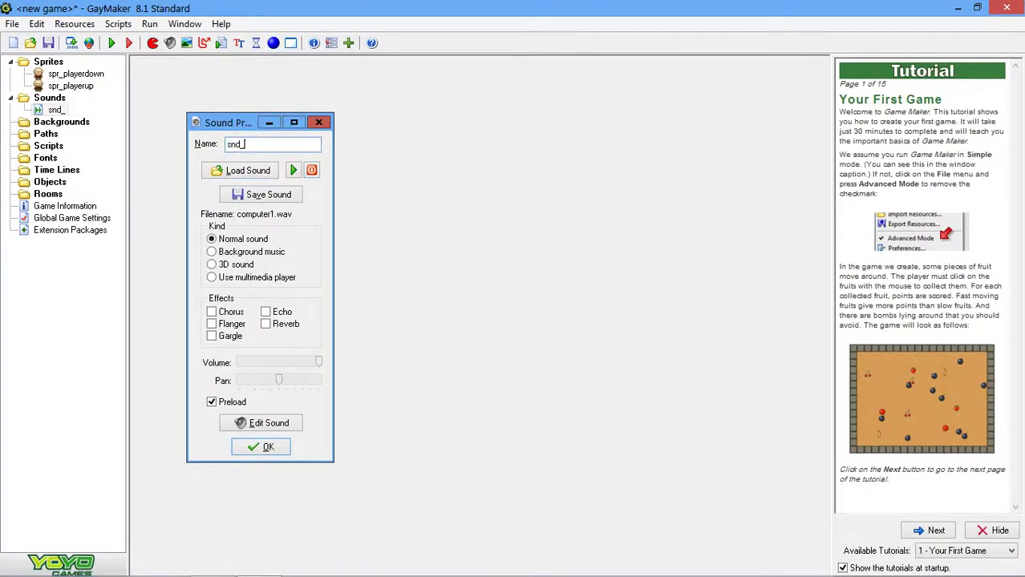
pyautogui.write('computer')
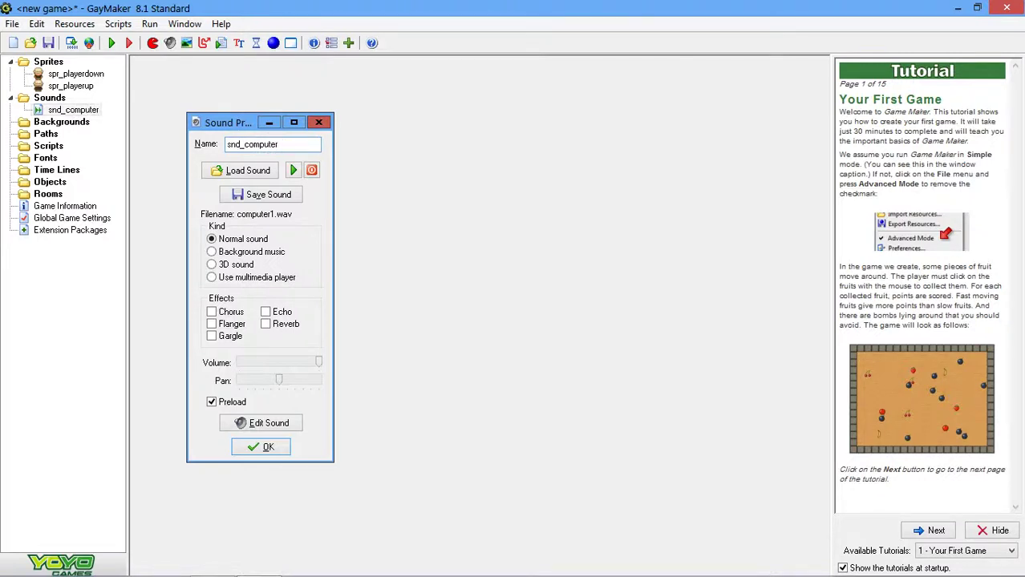
pyautogui.press('Return')
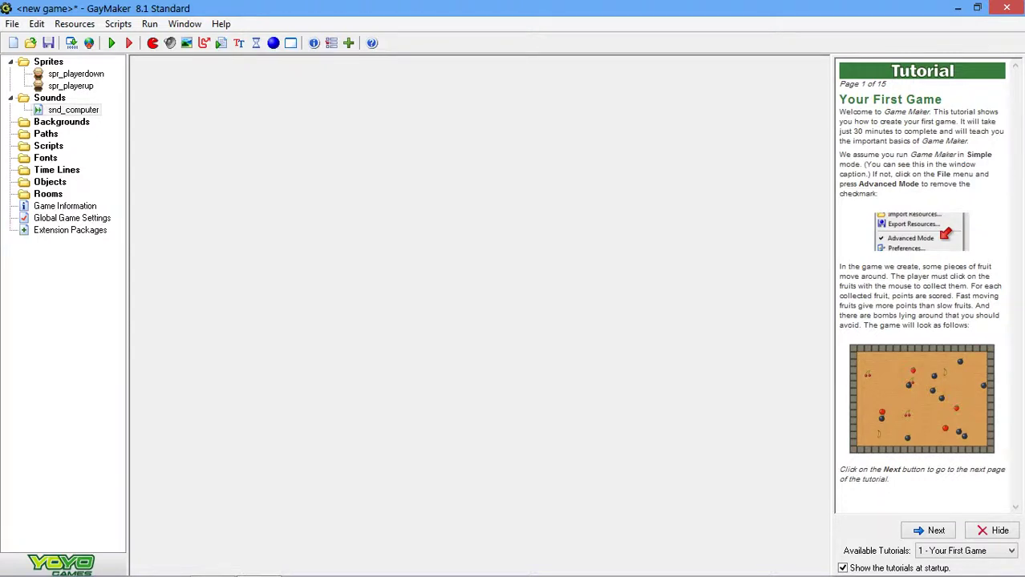
# Step: Create a background, load the sand image from the Backgrounds folder into it and accept its properties
pyautogui.click(61, 121)
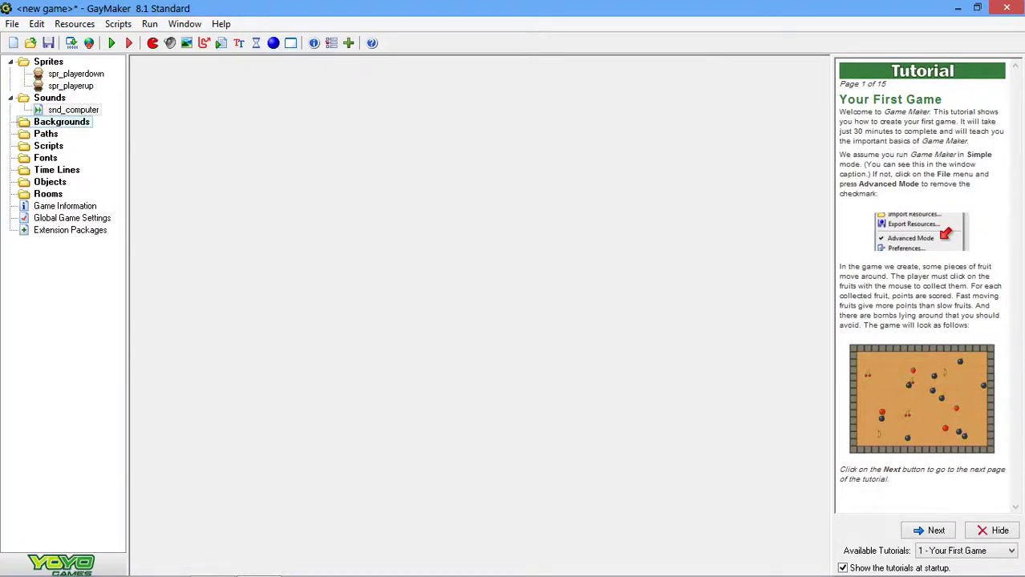
pyautogui.rightClick(67, 125)
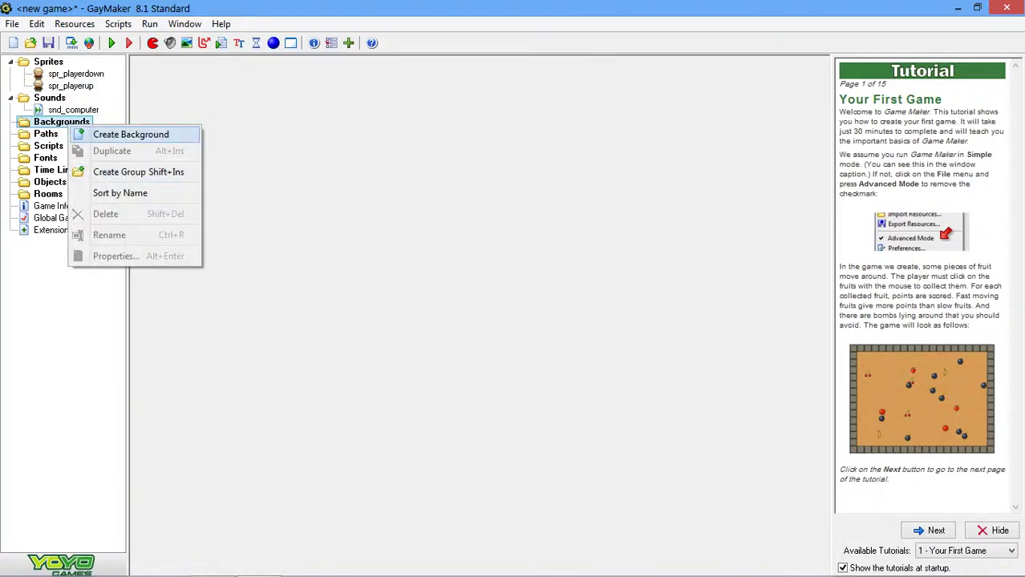
pyautogui.click(120, 134)
pyautogui.click(268, 192)
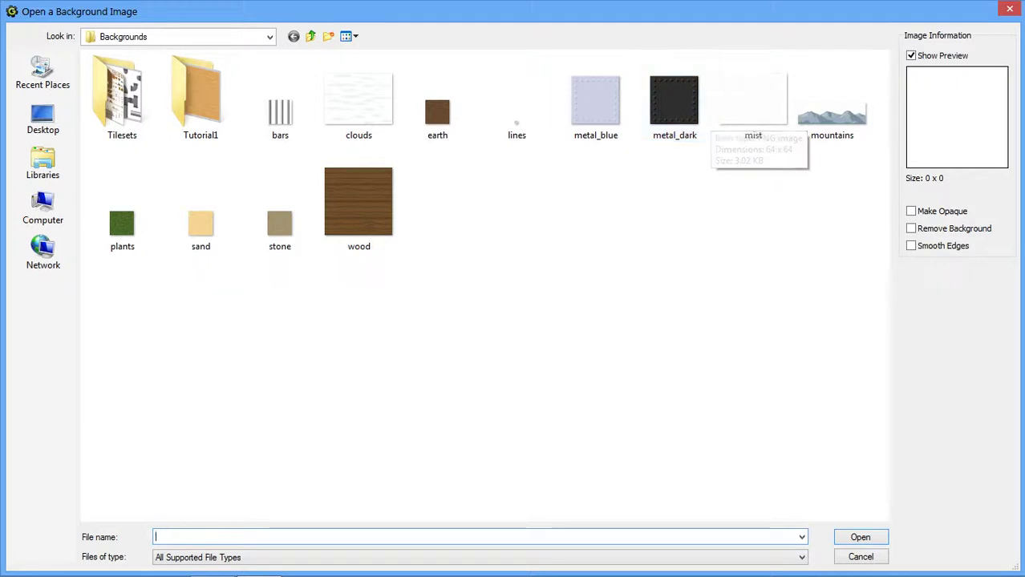
pyautogui.doubleClick(200, 92)
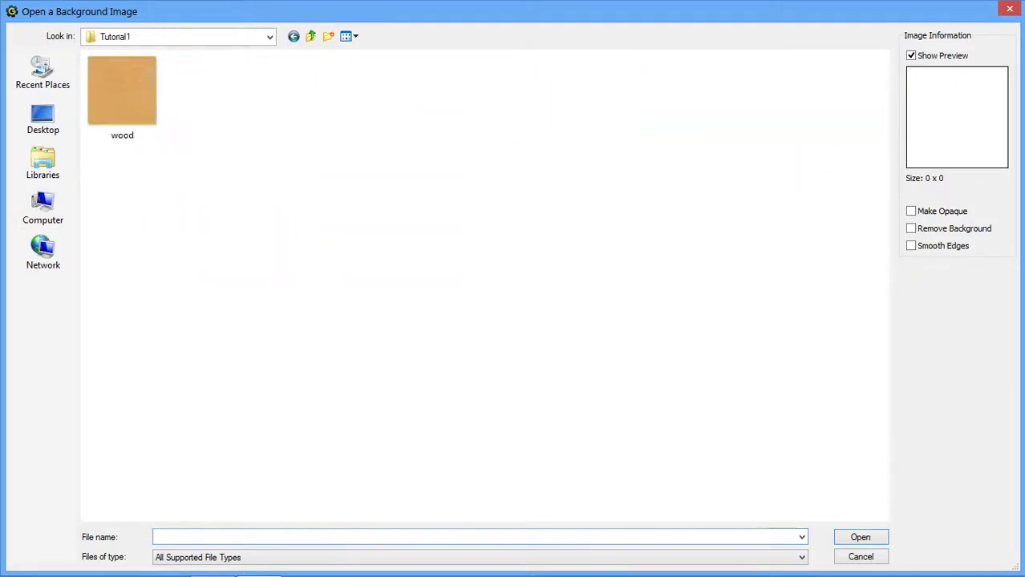
pyautogui.click(310, 36)
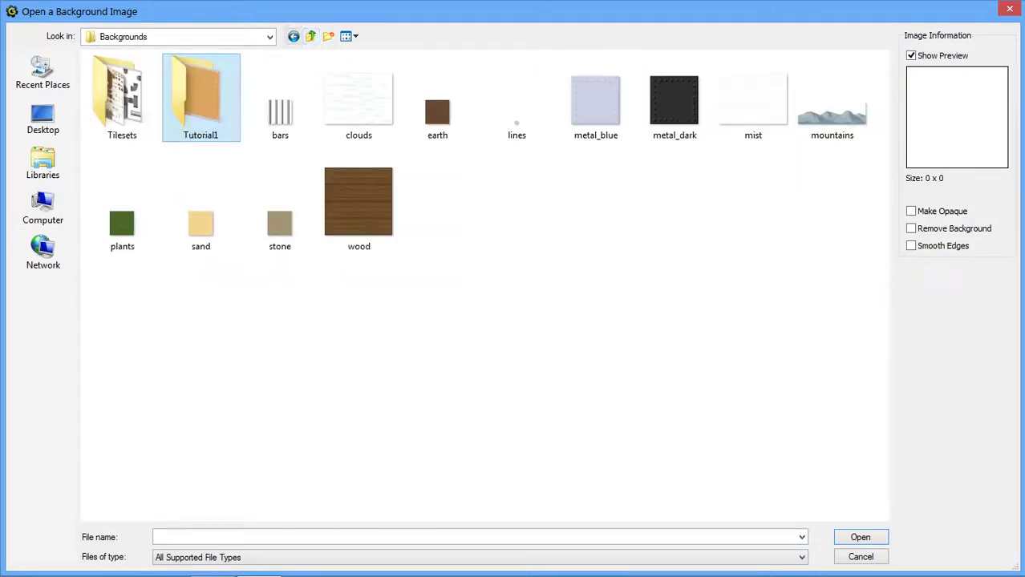
pyautogui.doubleClick(122, 95)
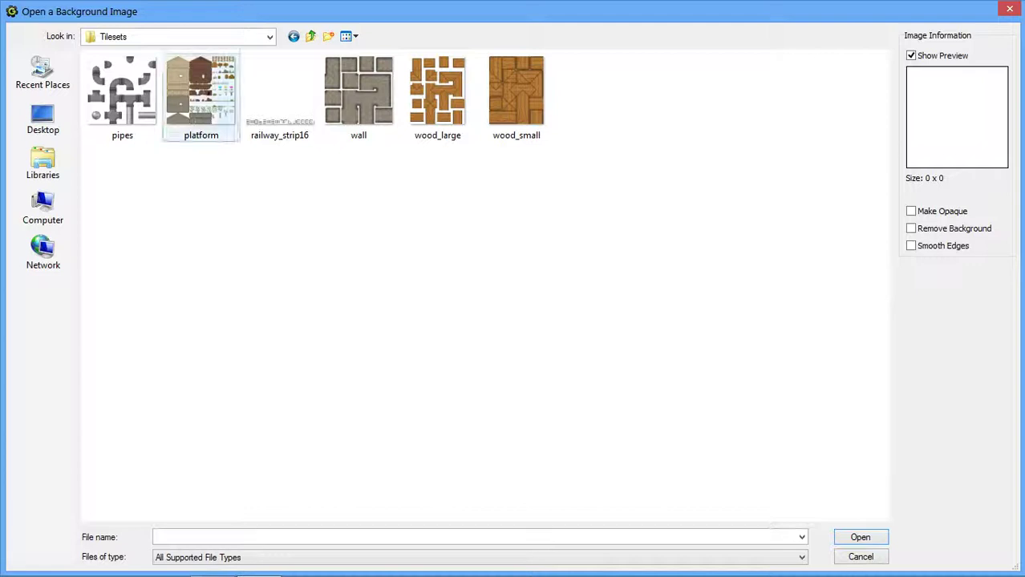
pyautogui.click(201, 92)
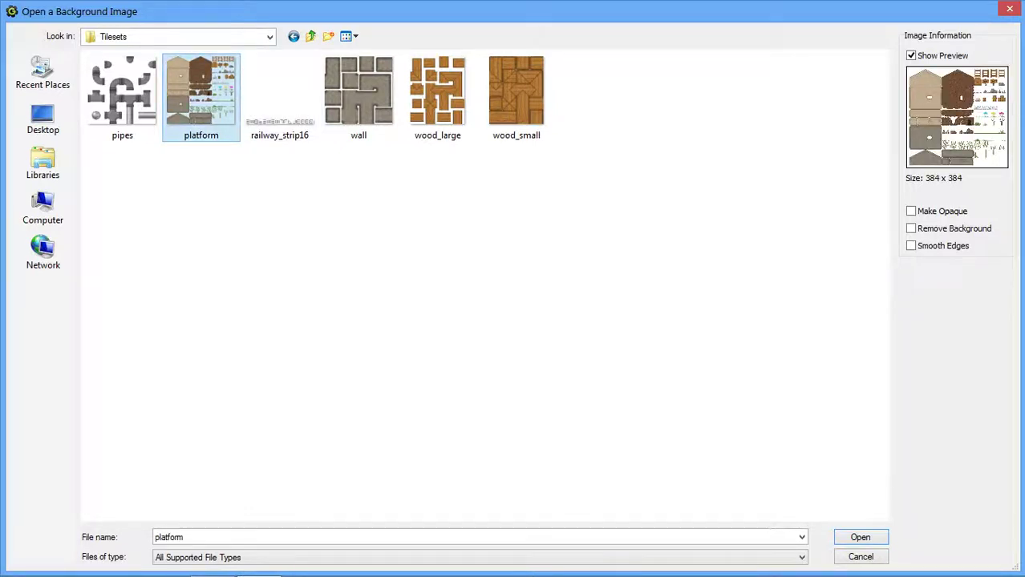
pyautogui.click(310, 37)
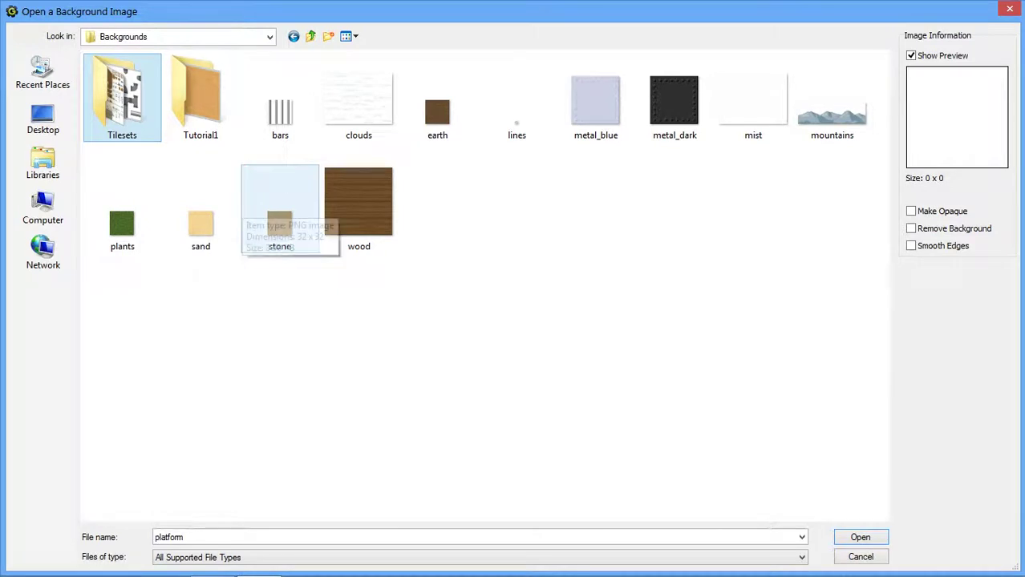
pyautogui.doubleClick(201, 225)
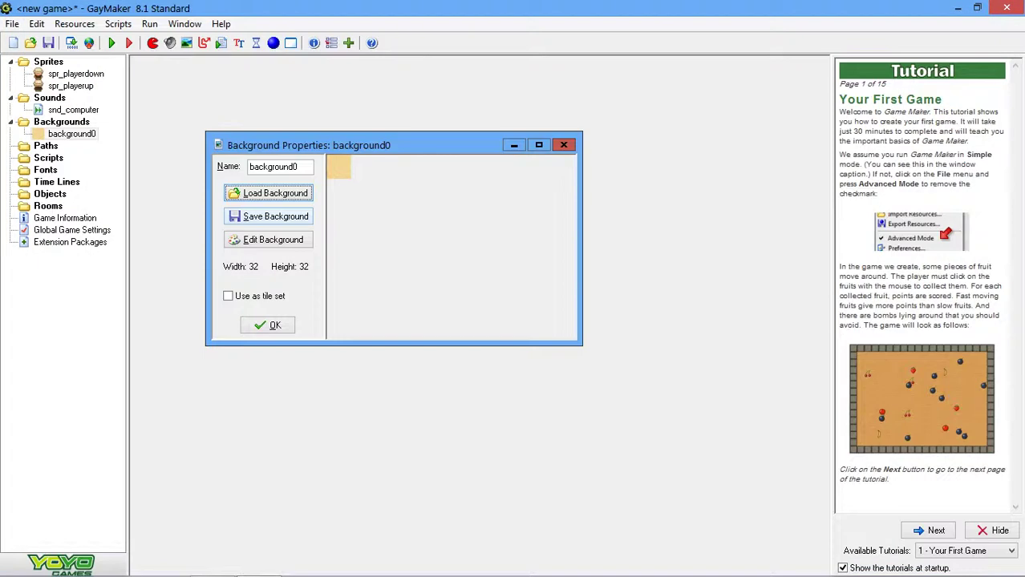
pyautogui.click(267, 324)
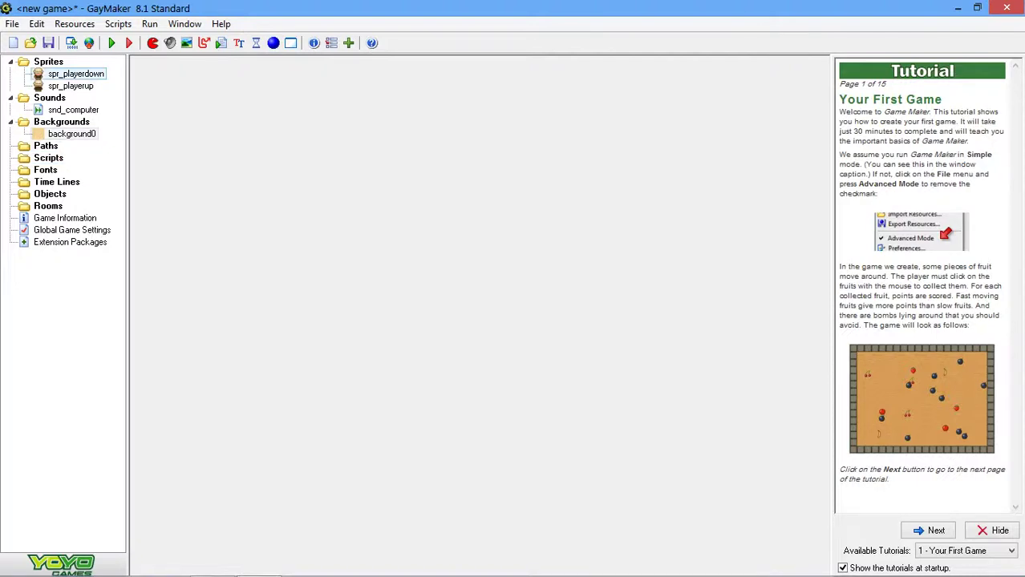
pyautogui.click(71, 86)
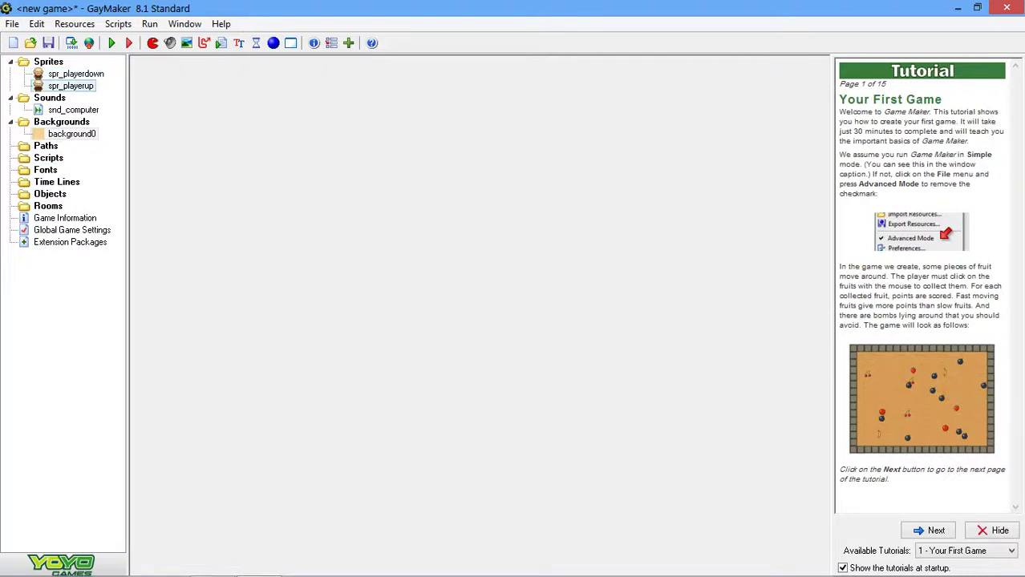
pyautogui.click(50, 194)
pyautogui.click(49, 206)
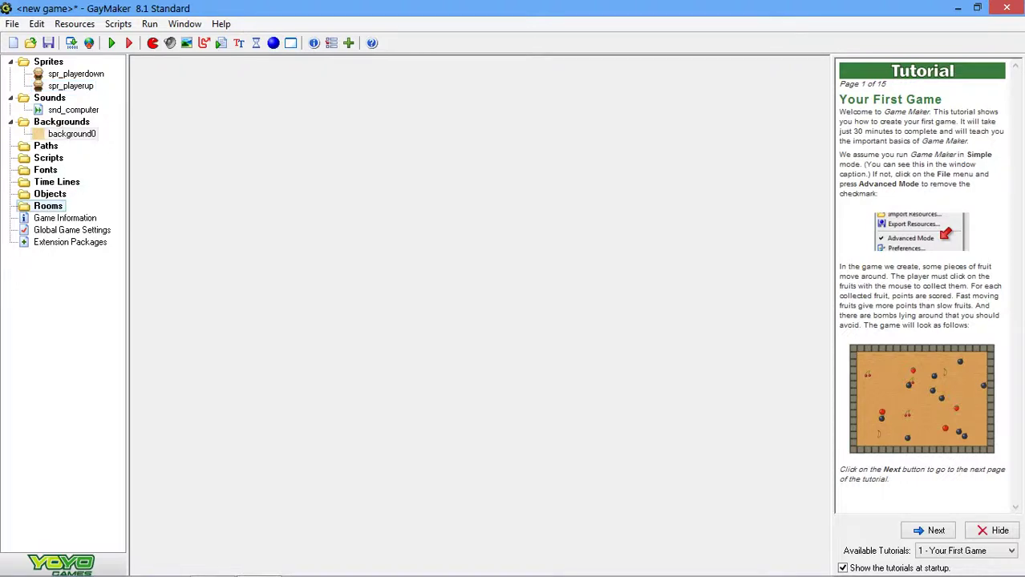
pyautogui.rightClick(50, 207)
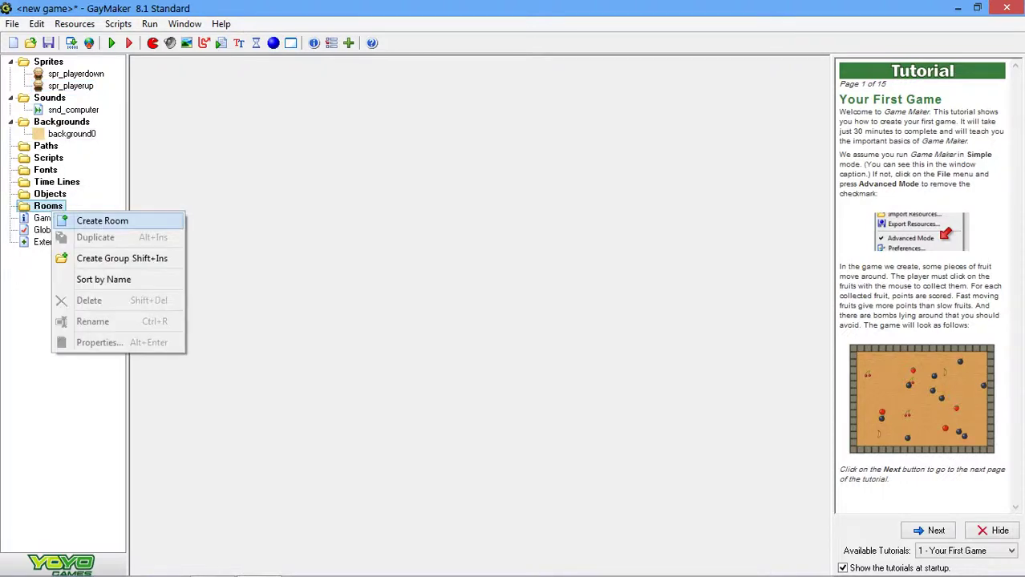
pyautogui.click(46, 146)
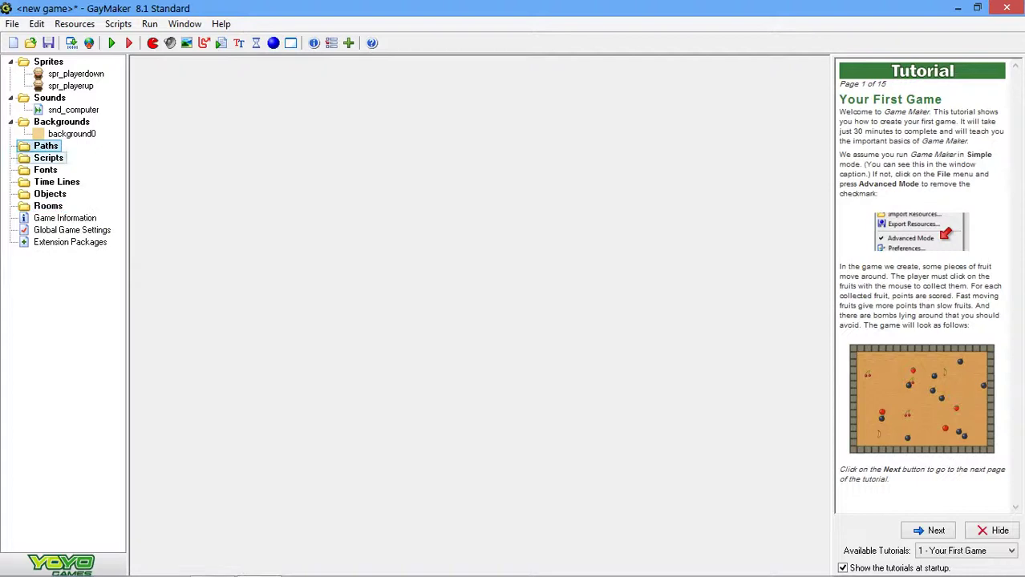
pyautogui.click(48, 158)
pyautogui.click(45, 170)
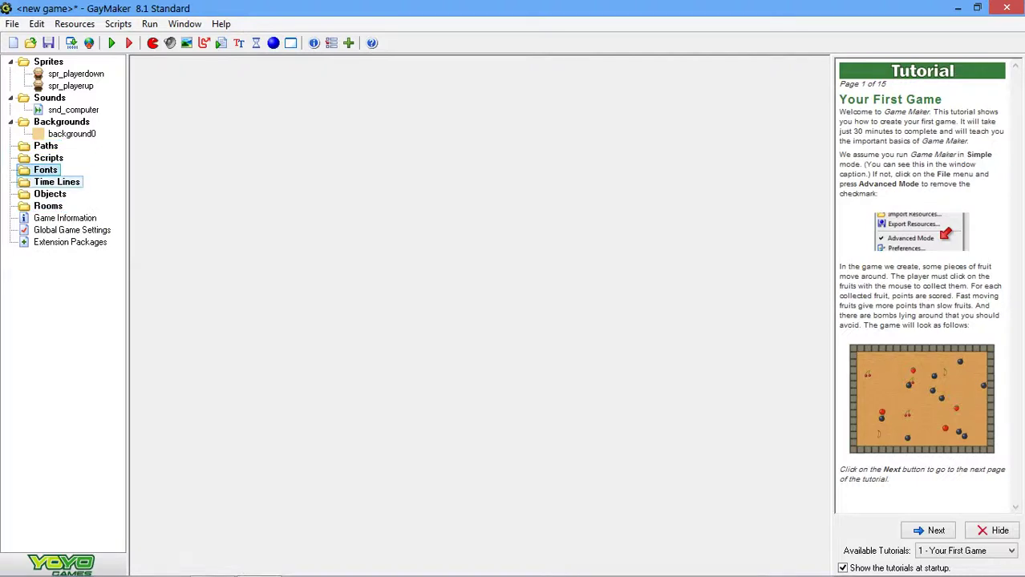
pyautogui.click(56, 182)
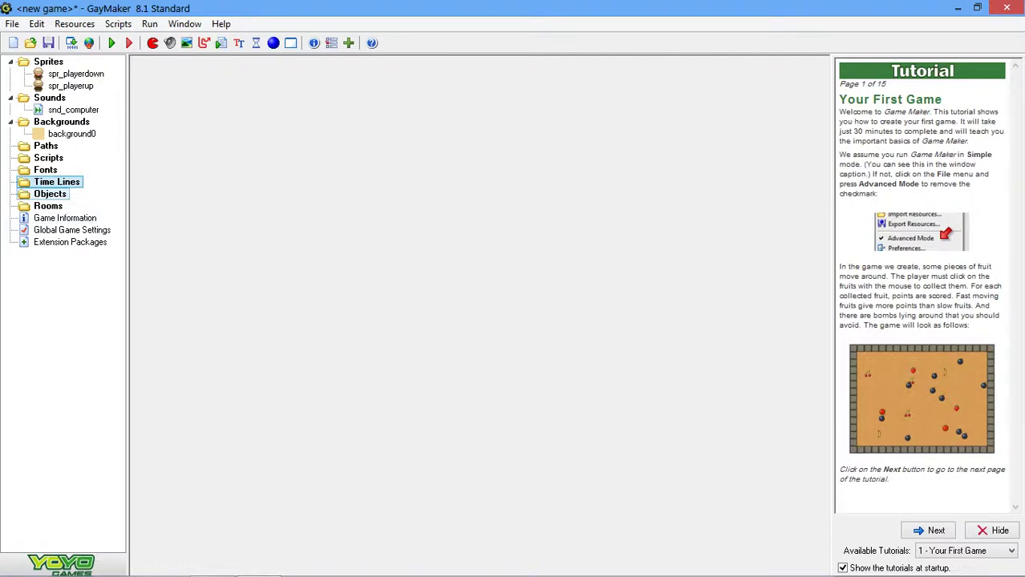
pyautogui.click(48, 62)
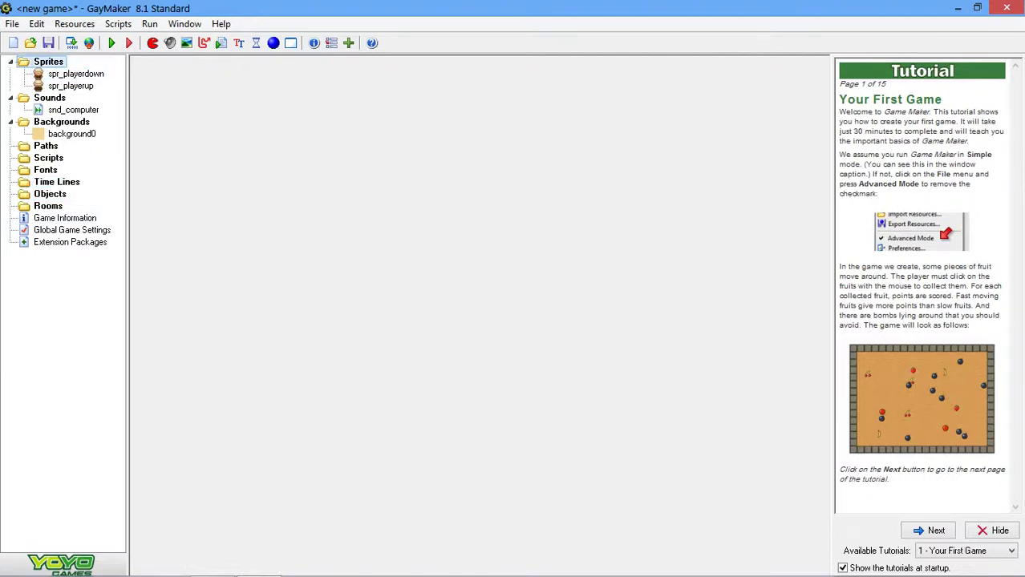
pyautogui.click(50, 97)
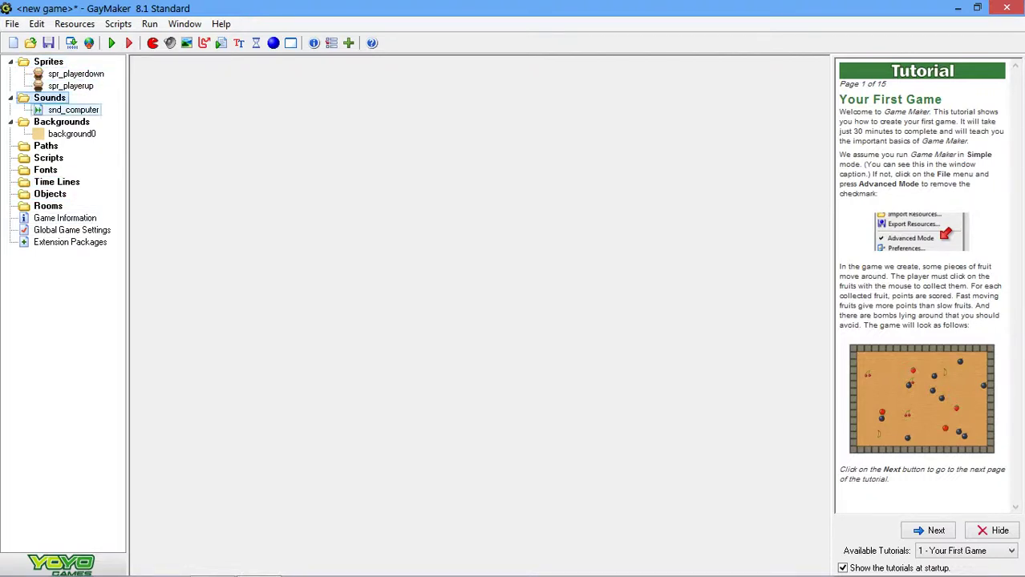
pyautogui.click(60, 121)
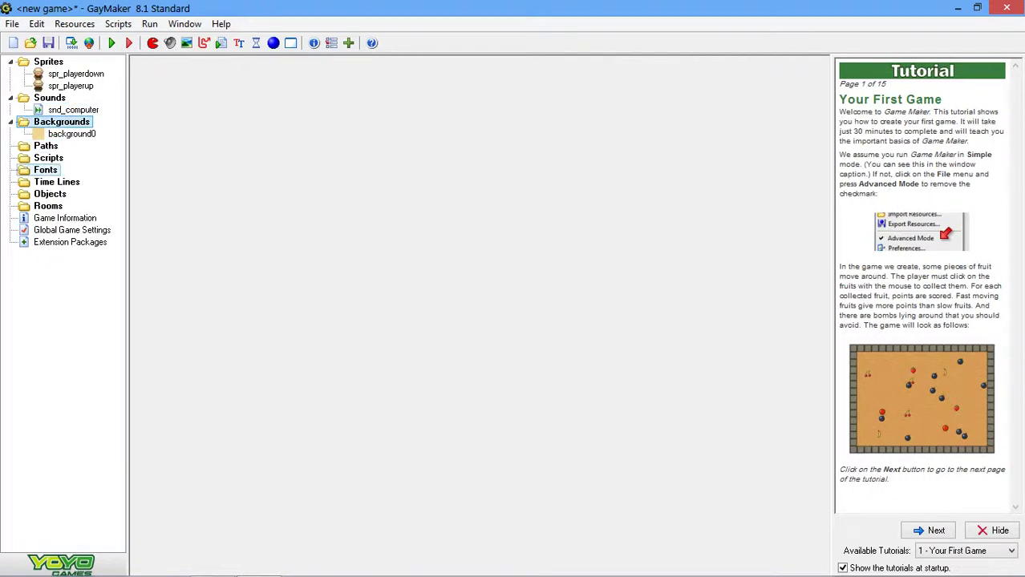
pyautogui.click(50, 194)
pyautogui.click(47, 206)
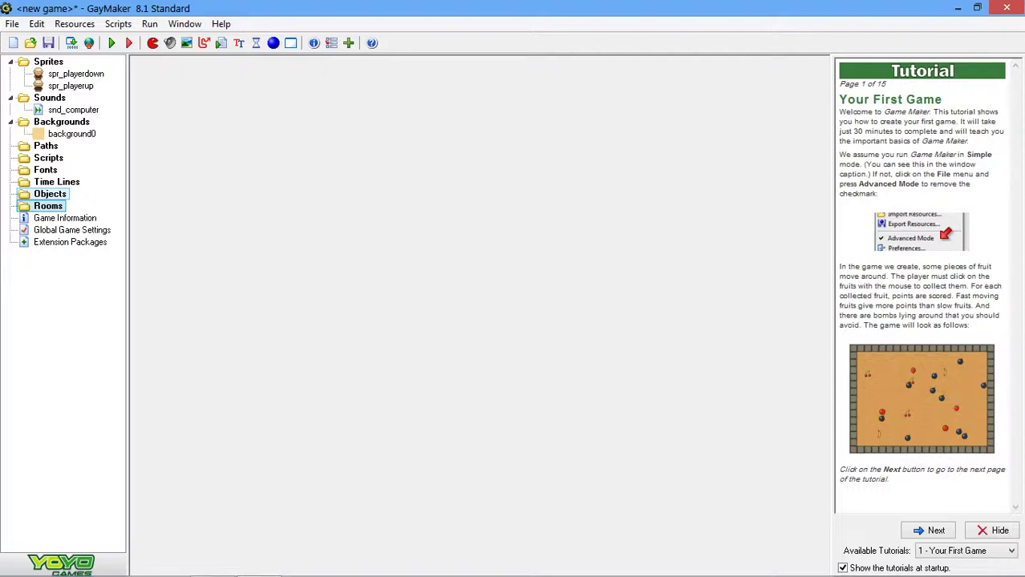
# Step: Create an object and assign spr_playerdown as its sprite
pyautogui.rightClick(52, 194)
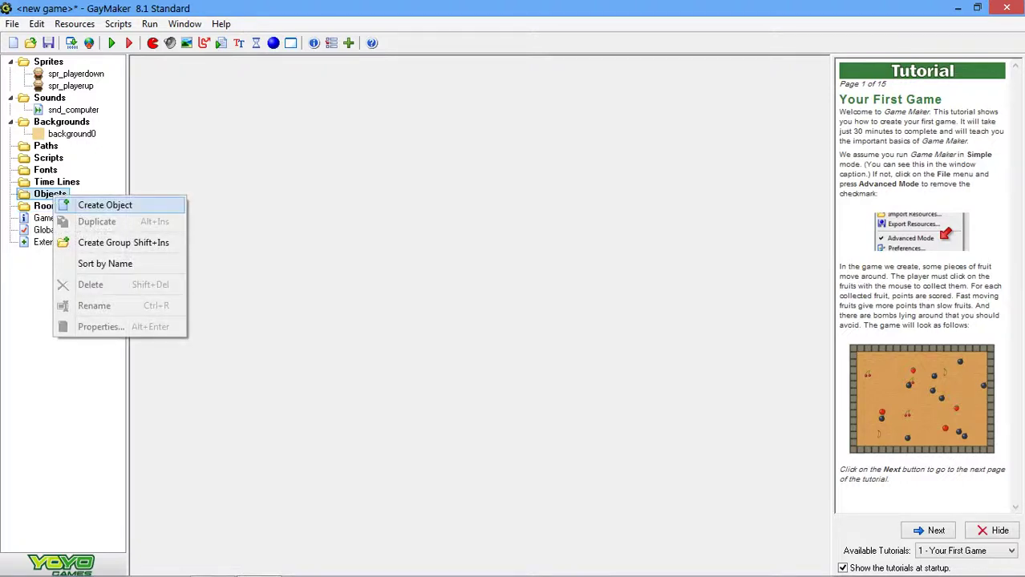
pyautogui.click(105, 205)
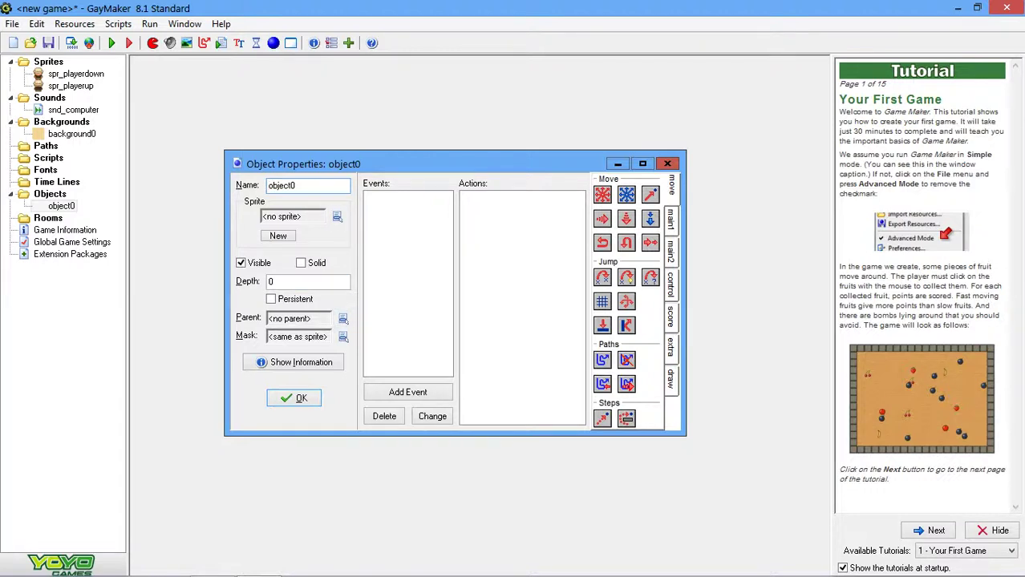
pyautogui.click(337, 216)
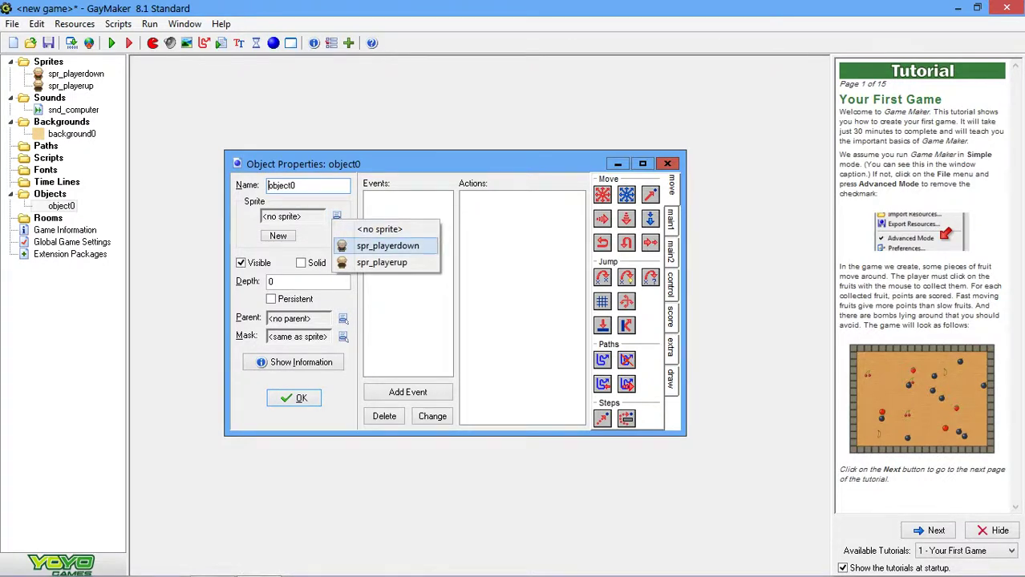
pyautogui.click(387, 245)
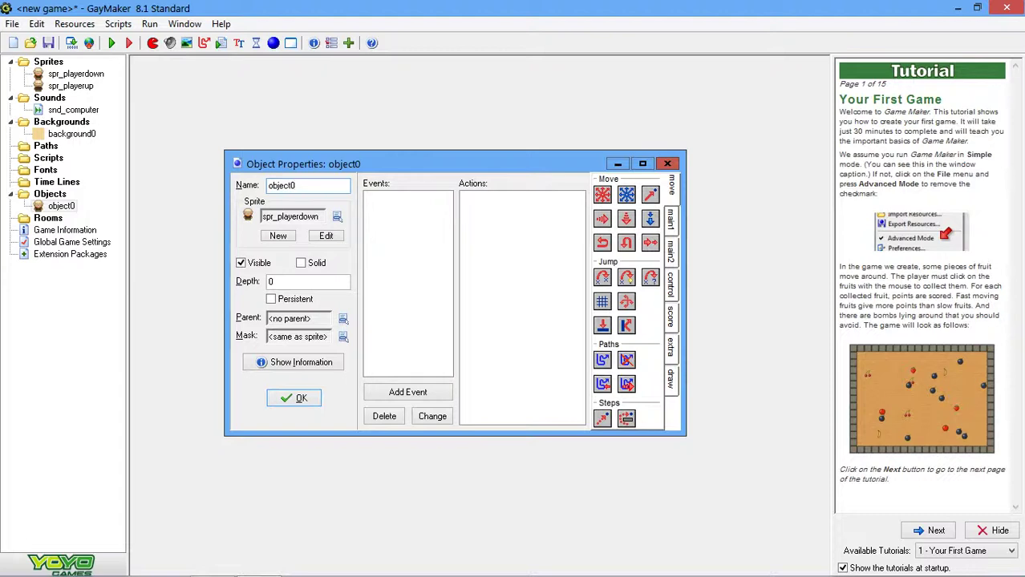
# Step: Rename the object as obj_player
pyautogui.press('BackSpace')
pyautogui.press('BackSpace')
pyautogui.press('BackSpace')
pyautogui.press('BackSpace')
pyautogui.write('_pl')
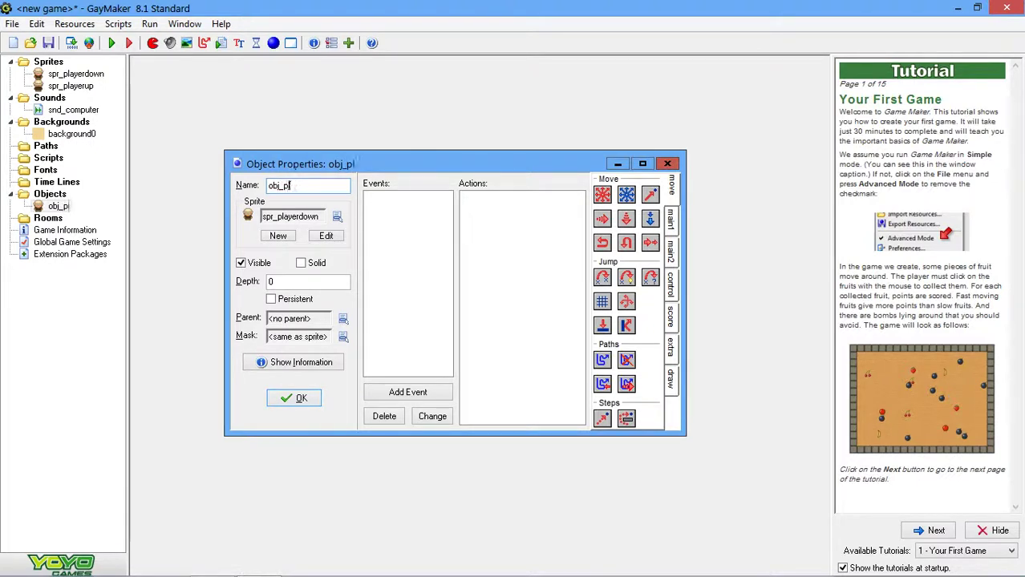
pyautogui.write('ayer')
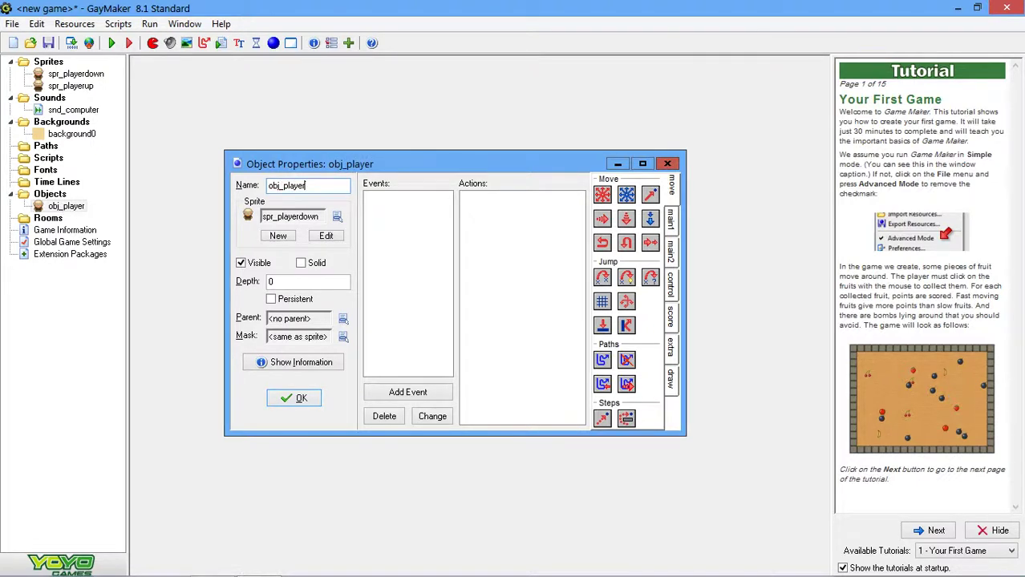
# Step: Start adding an event to obj_player and examine the Alarm, Keyboard, Mouse and Other event options
pyautogui.click(407, 392)
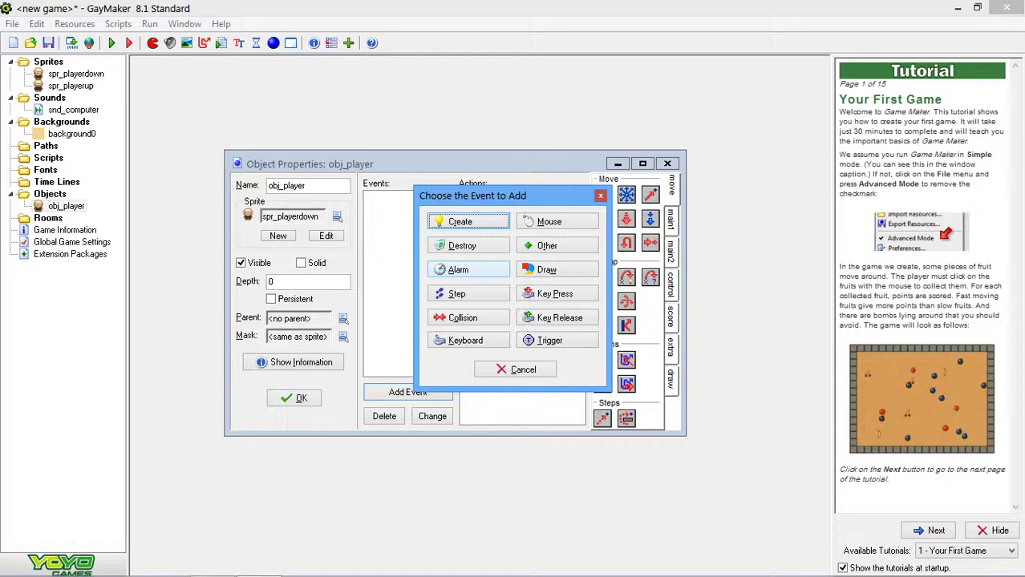
pyautogui.click(469, 269)
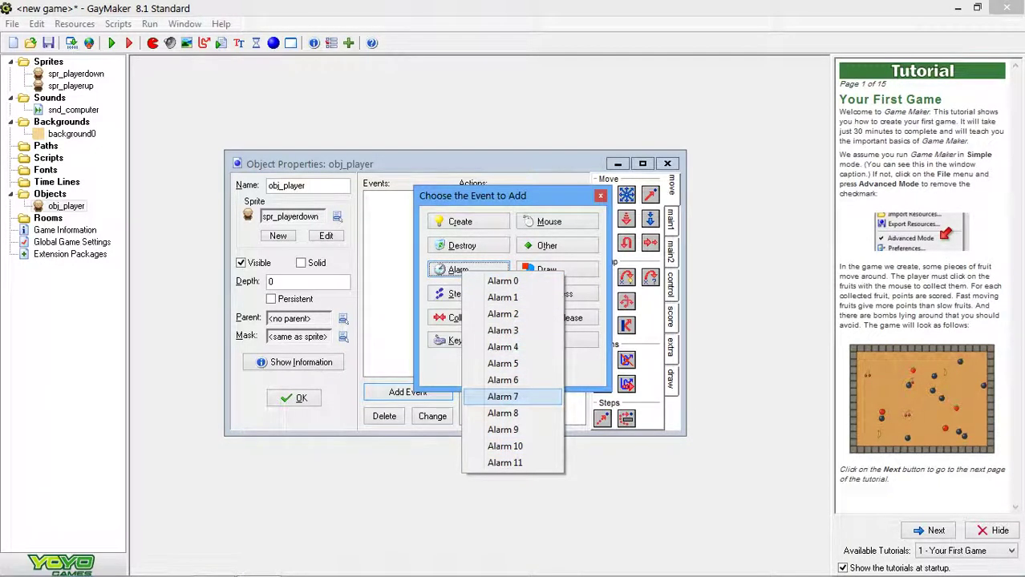
pyautogui.press('Escape')
pyautogui.click(459, 269)
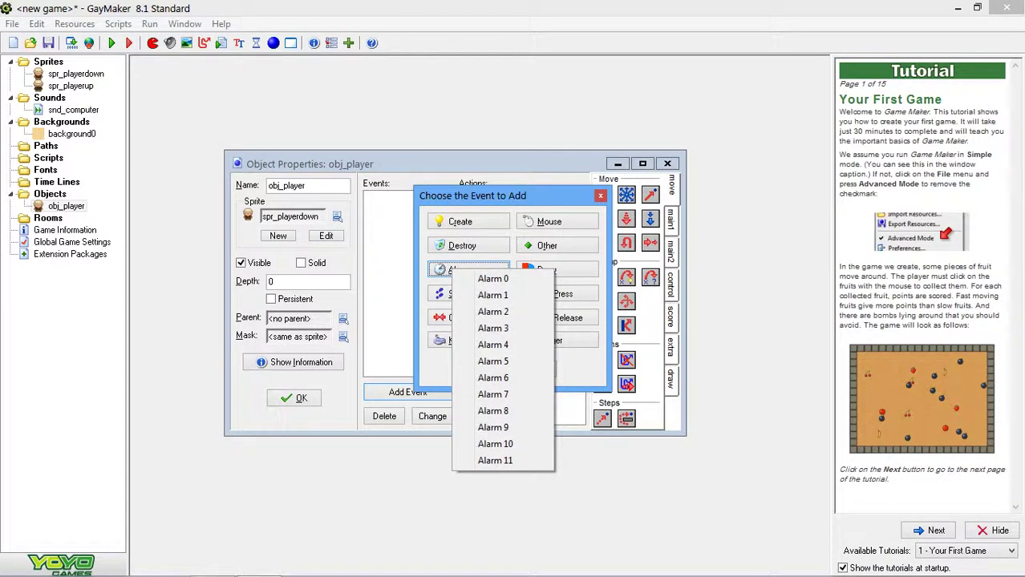
pyautogui.press('Escape')
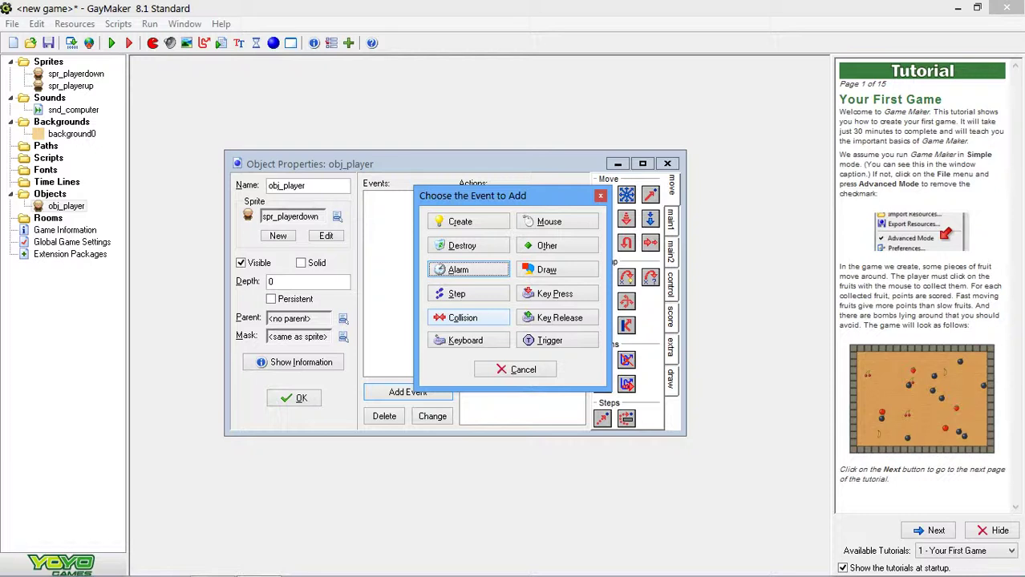
pyautogui.click(465, 340)
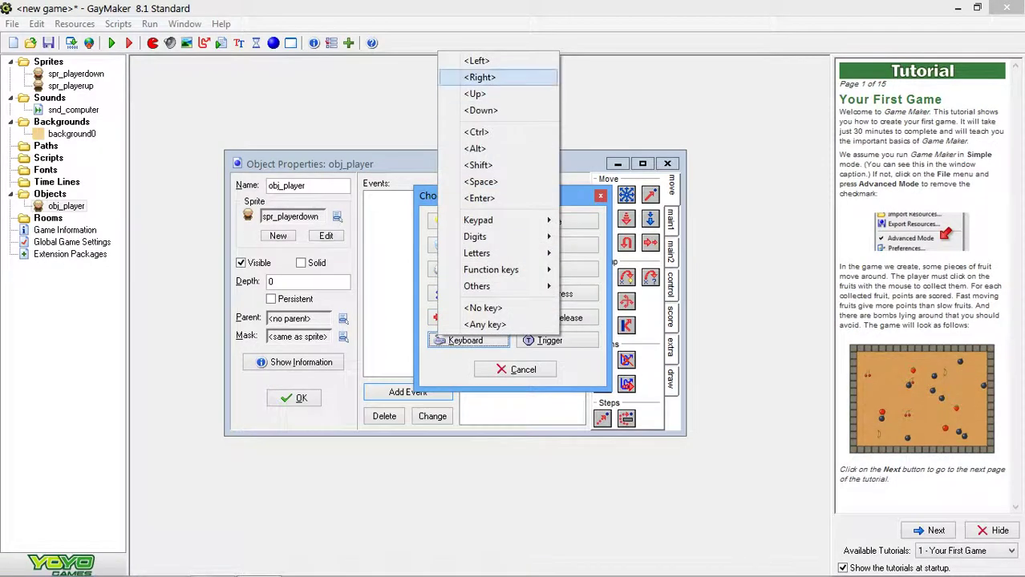
pyautogui.press('Escape')
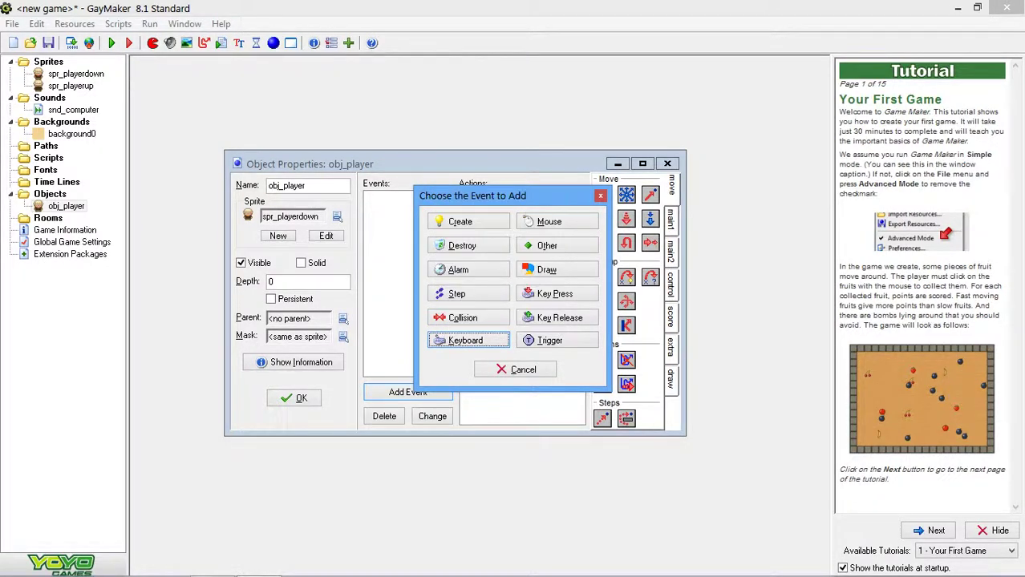
pyautogui.click(549, 221)
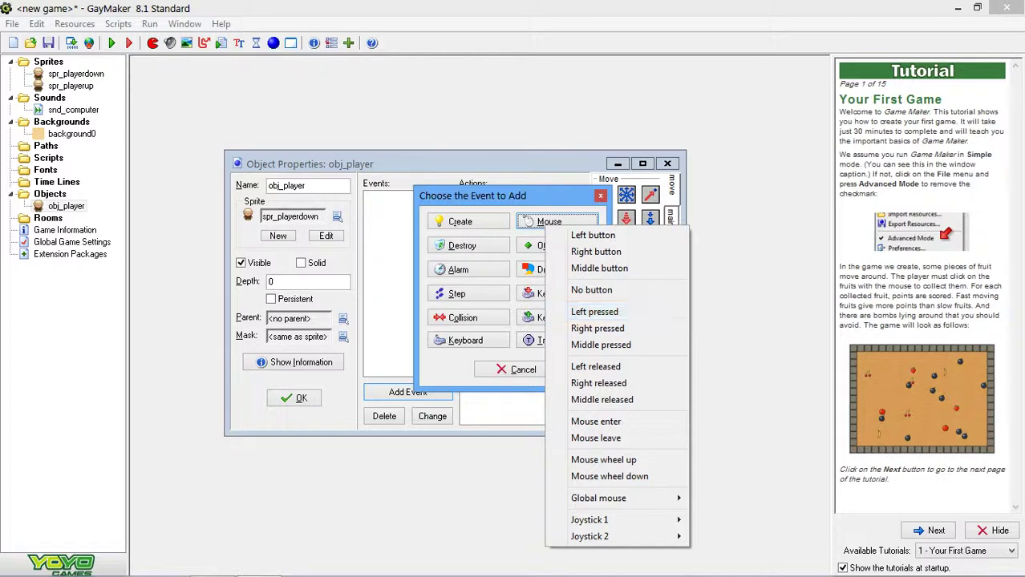
pyautogui.press('Escape')
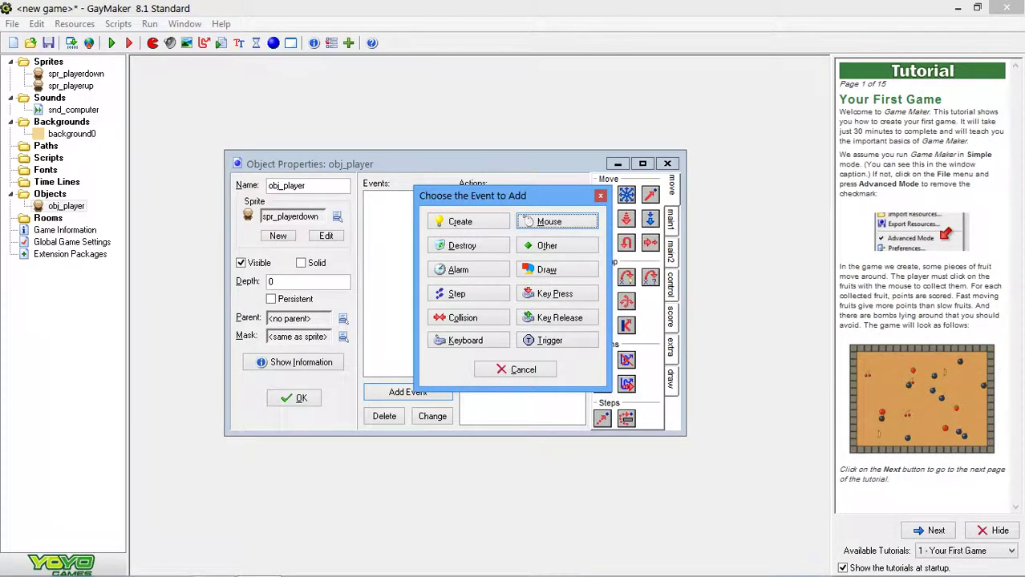
pyautogui.moveTo(212, 561)
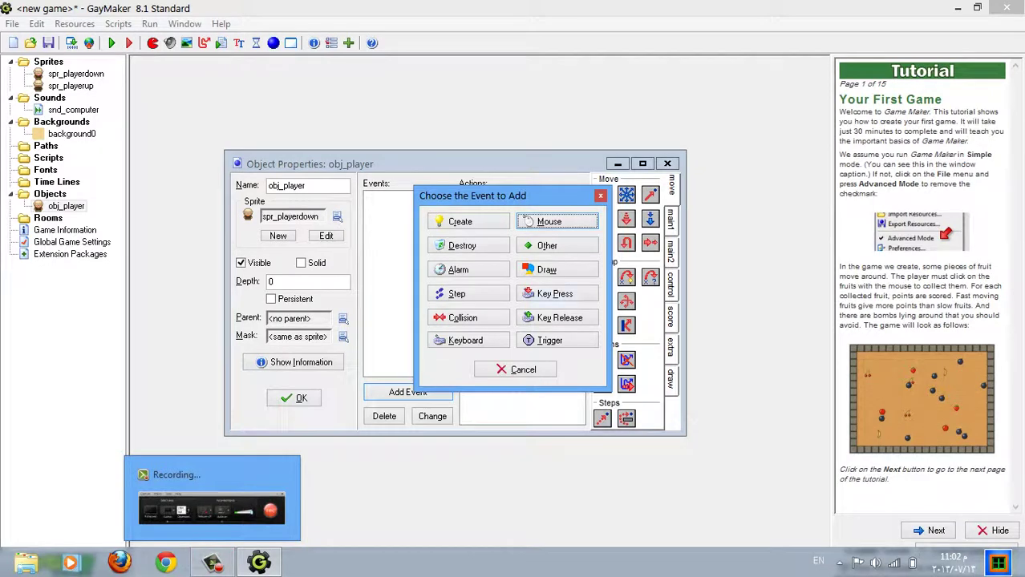
pyautogui.click(556, 221)
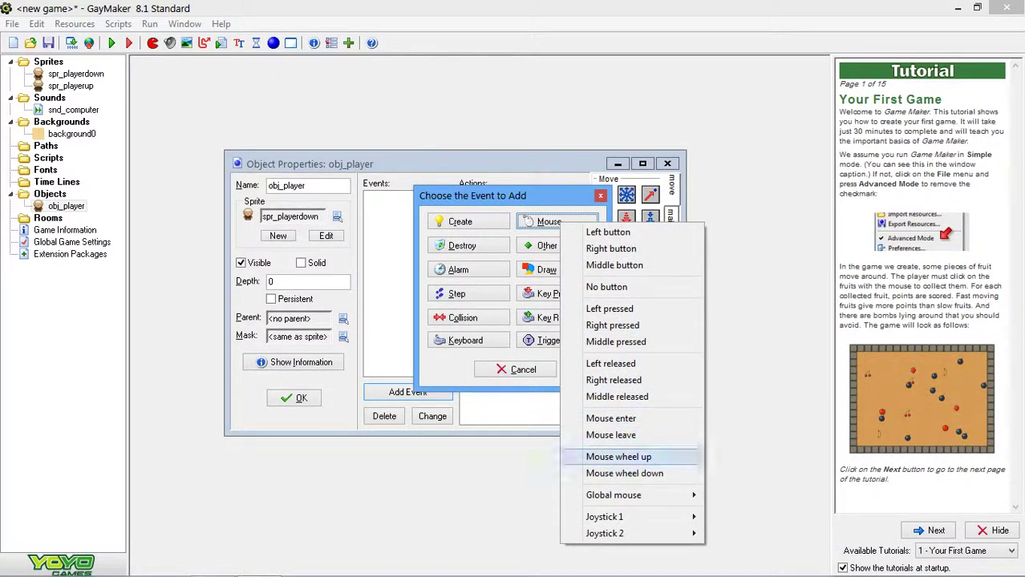
pyautogui.press('Escape')
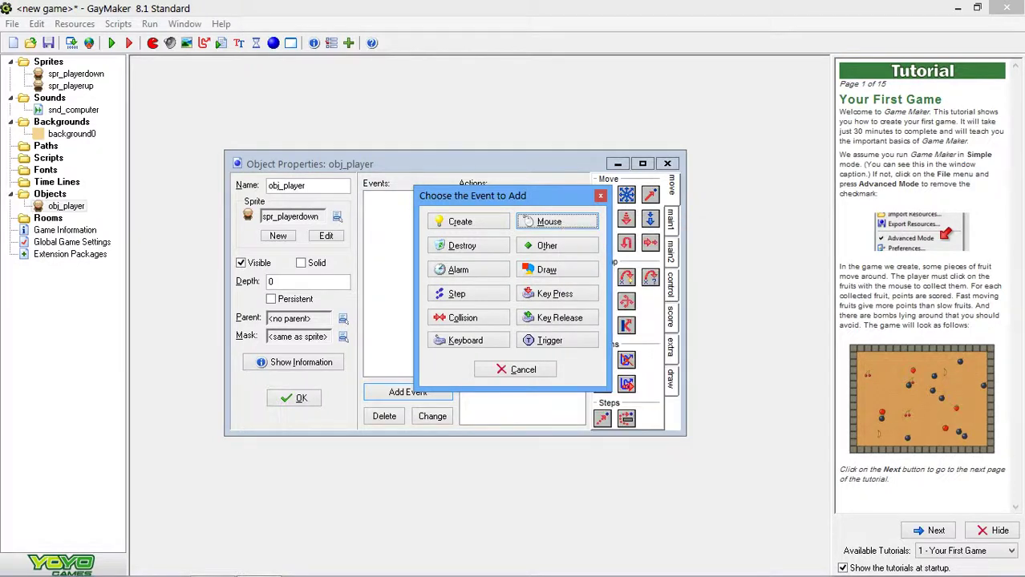
pyautogui.click(556, 245)
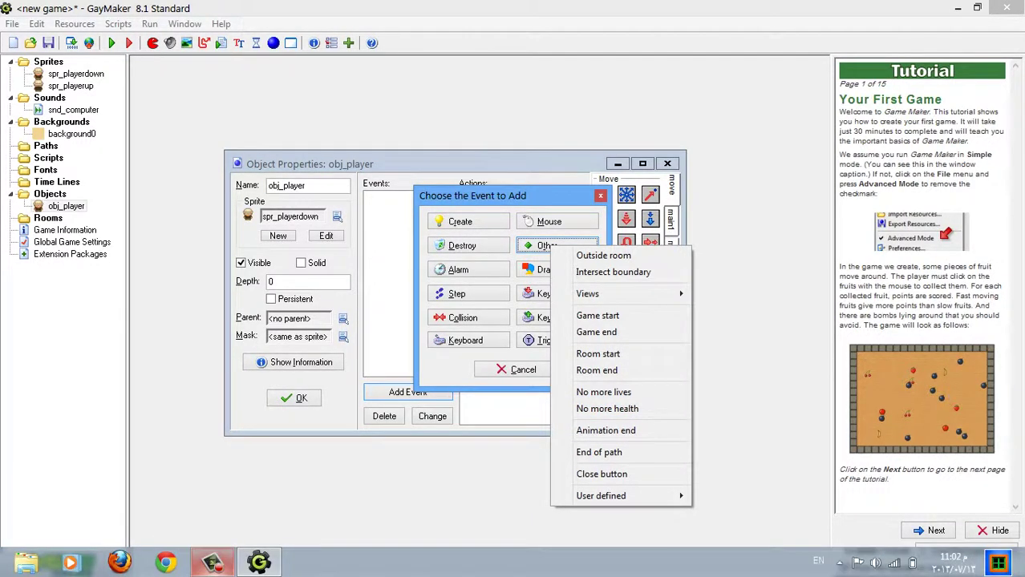
pyautogui.click(211, 562)
pyautogui.click(950, 522)
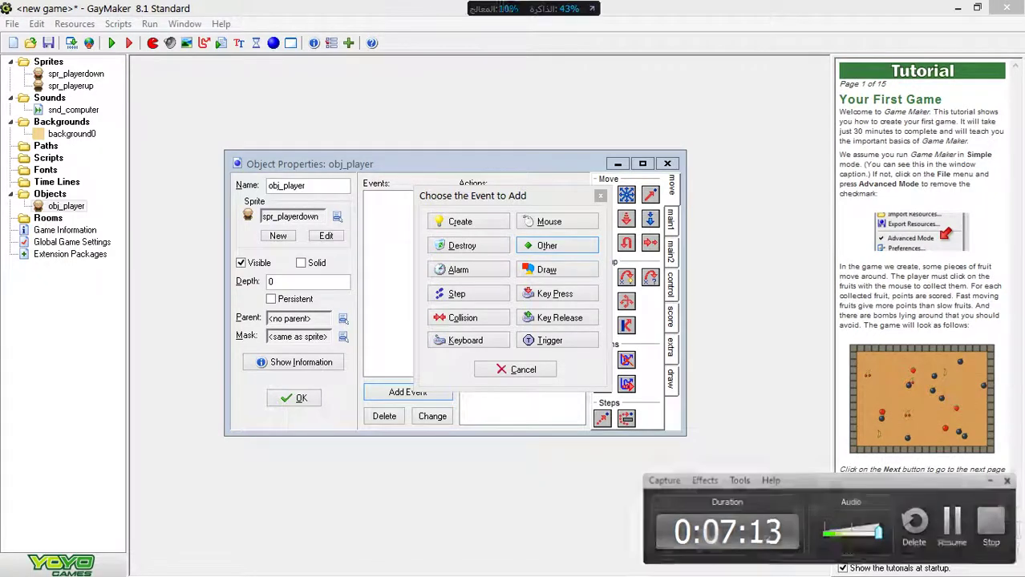
pyautogui.press('F9')
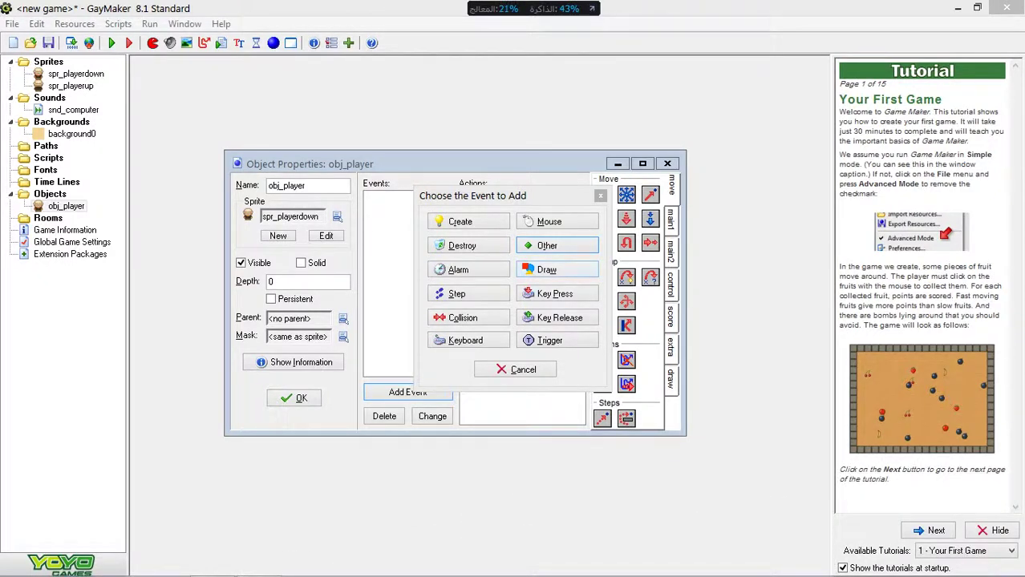
# Step: Examine the Other event options again, followed by those for Key Press, Key Release and Trigger
pyautogui.click(557, 246)
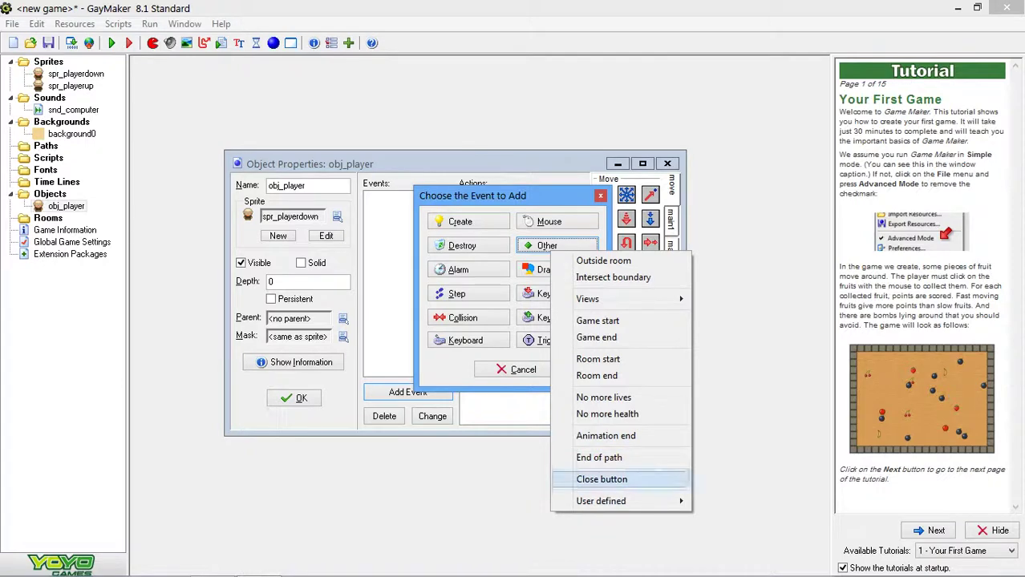
pyautogui.press('Escape')
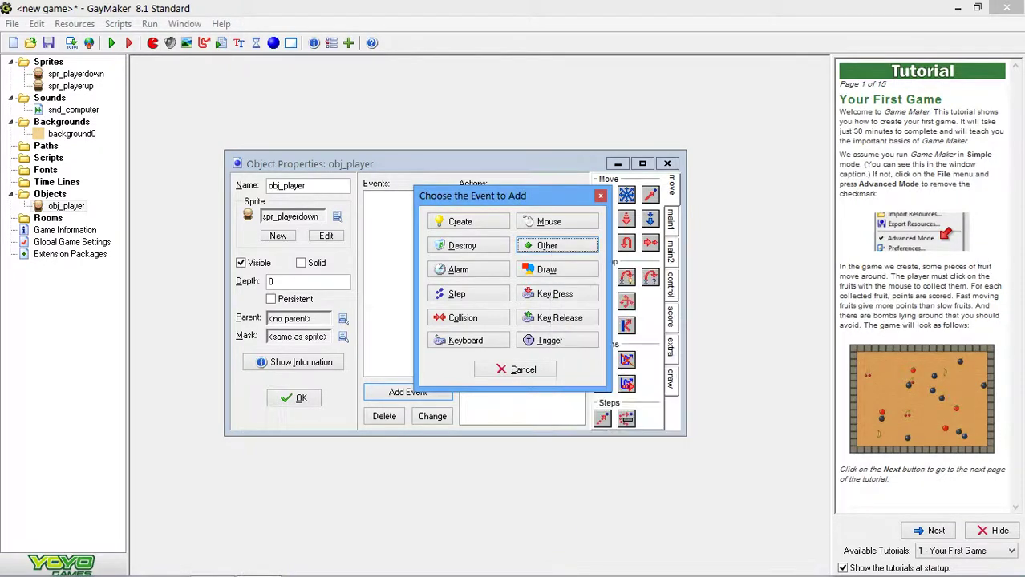
pyautogui.press('Escape')
pyautogui.press('Return')
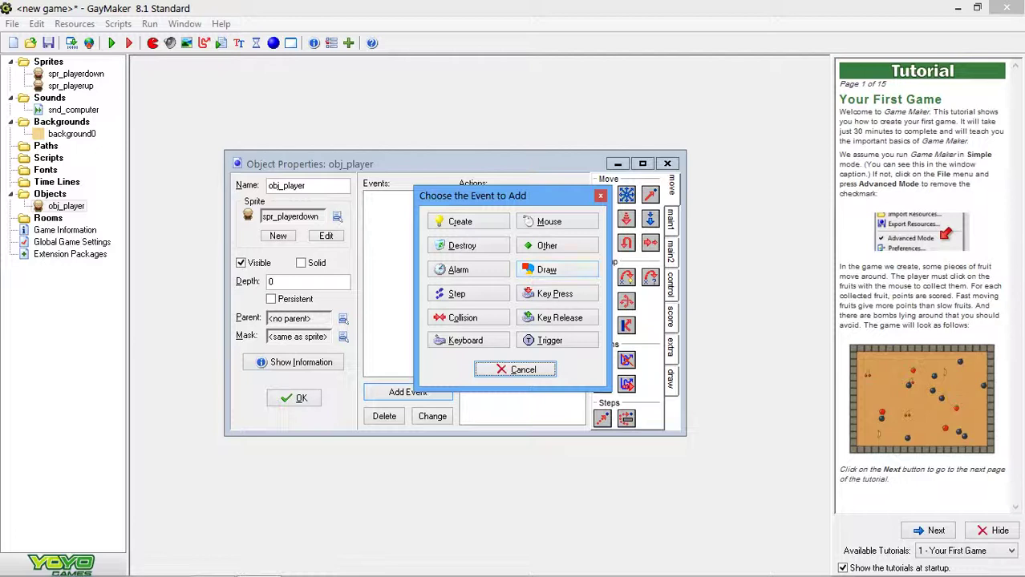
pyautogui.click(554, 293)
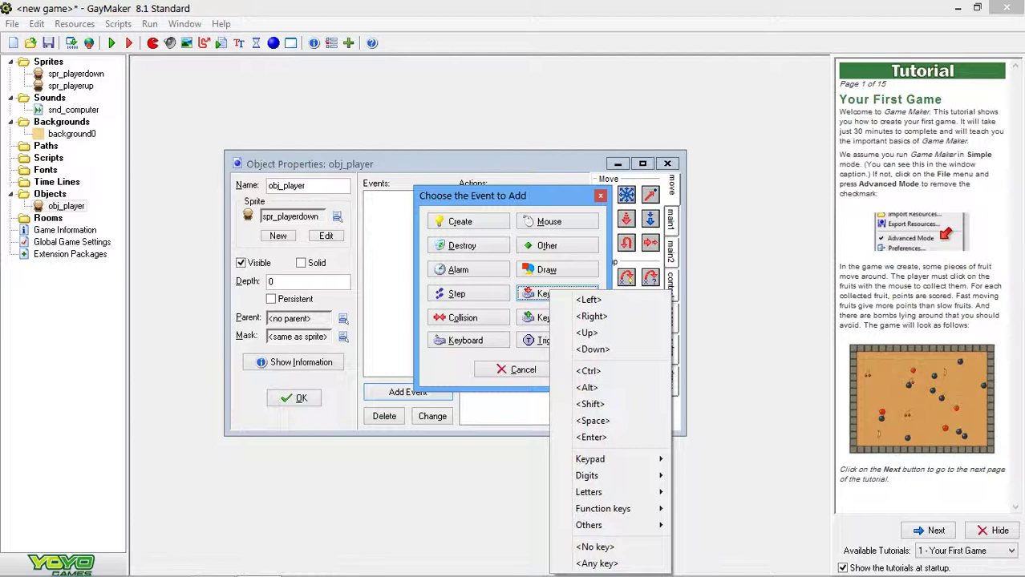
pyautogui.click(535, 318)
pyautogui.click(559, 318)
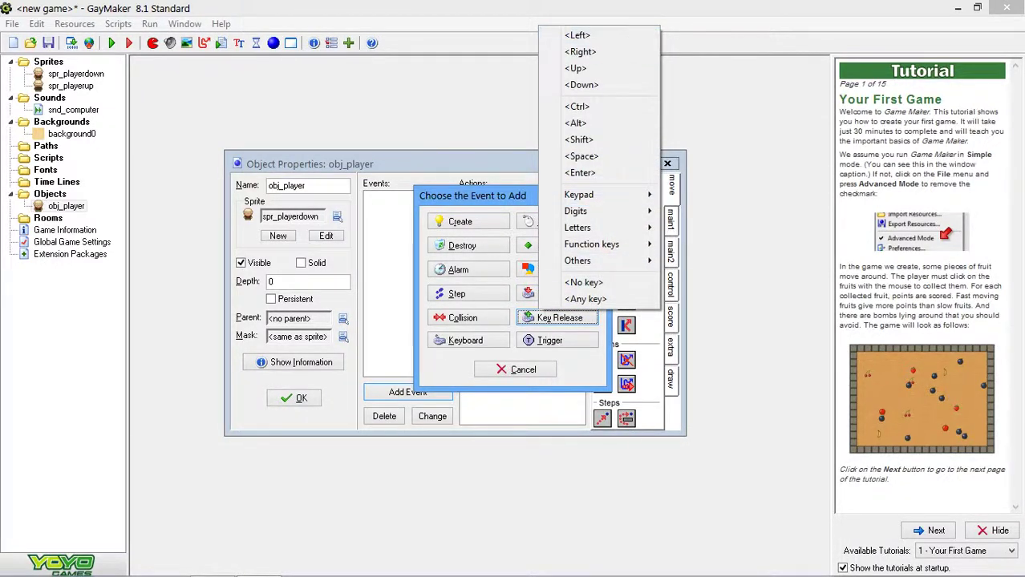
pyautogui.click(554, 340)
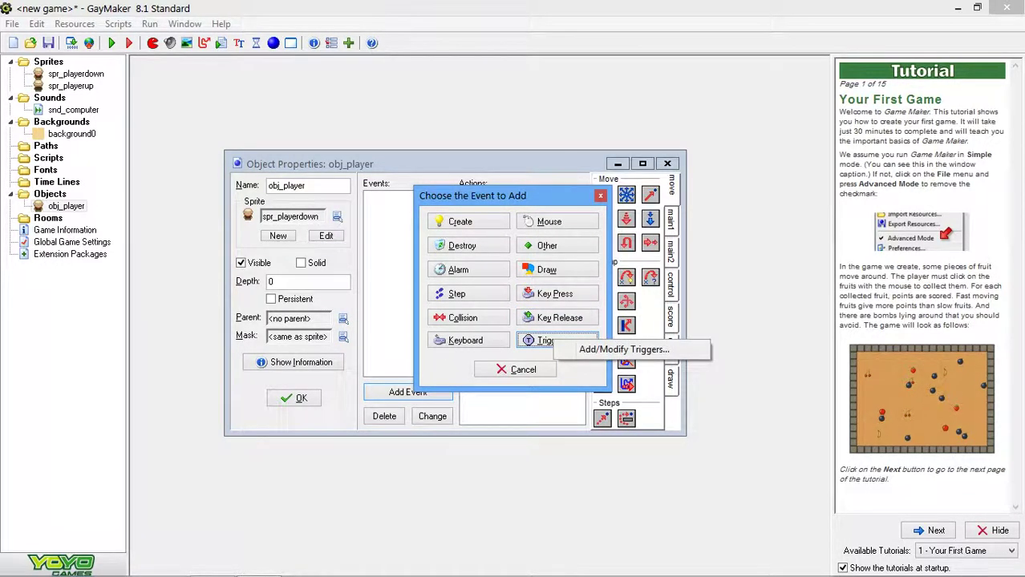
# Step: Leave the event choice without adding one and accept the obj_player properties
pyautogui.click(515, 369)
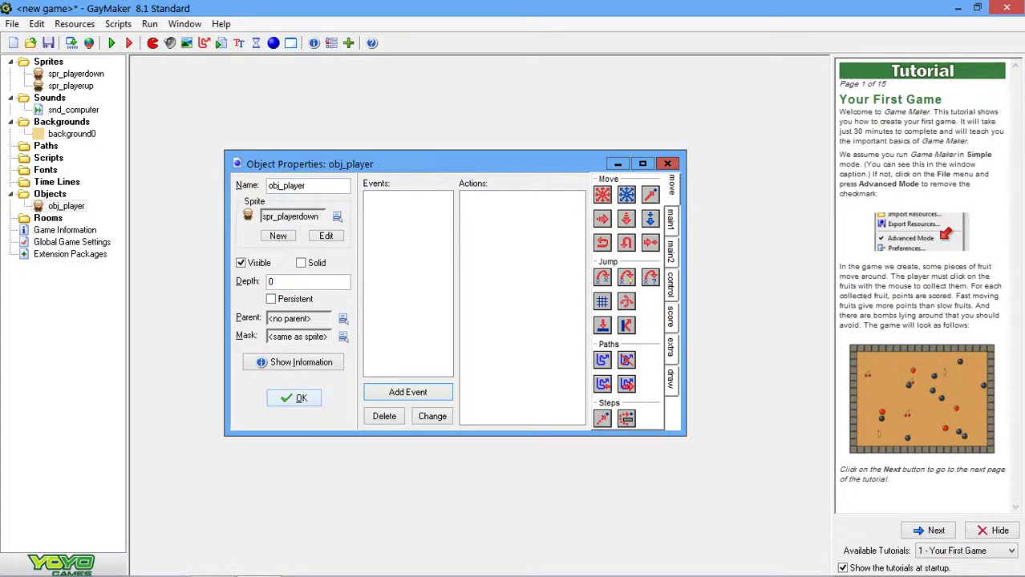
pyautogui.click(293, 398)
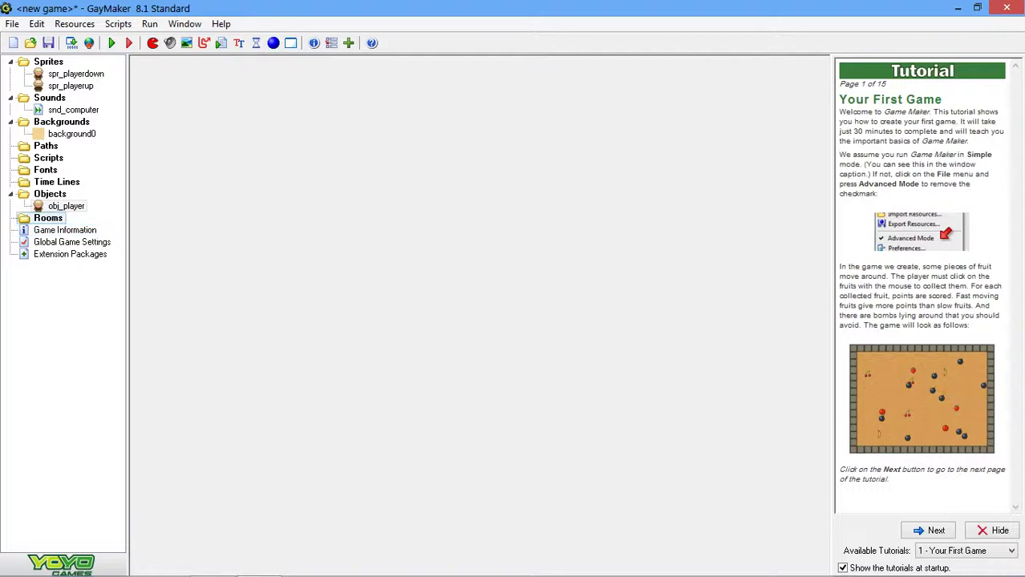
# Step: Create a room, maximize its properties and place one obj_player in the grid's fifth column, seventh row
pyautogui.rightClick(48, 218)
pyautogui.click(93, 226)
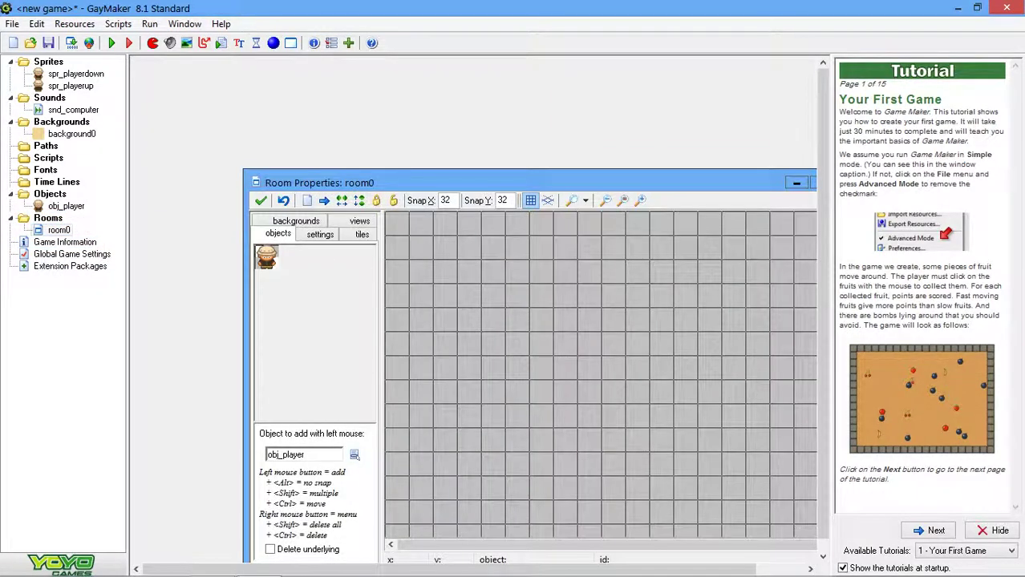
pyautogui.doubleClick(397, 183)
pyautogui.moveTo(396, 162); pyautogui.dragTo(373, 231)
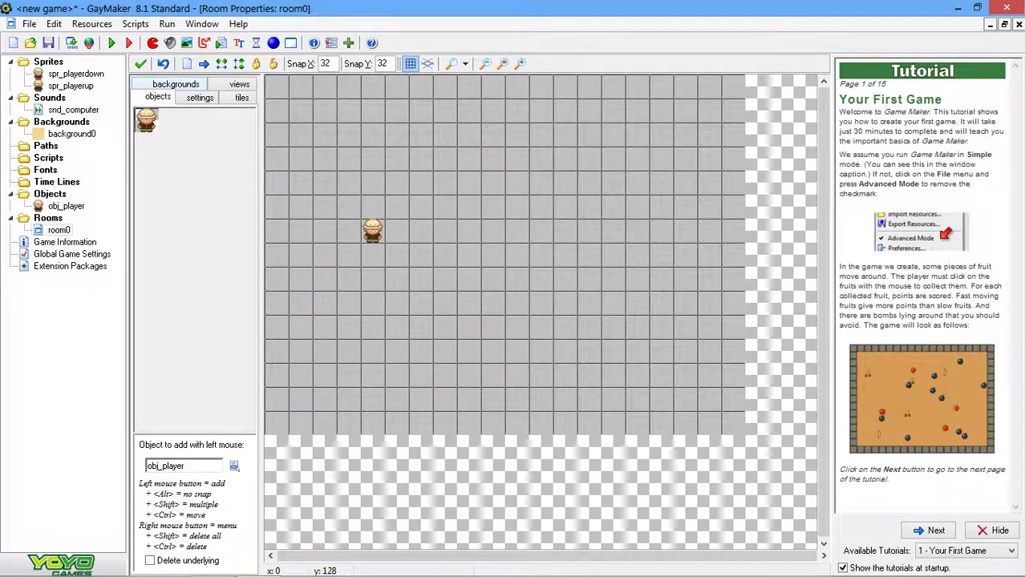
# Step: Assign background0 as the image for the room's Background 0 layer
pyautogui.click(175, 83)
pyautogui.click(239, 280)
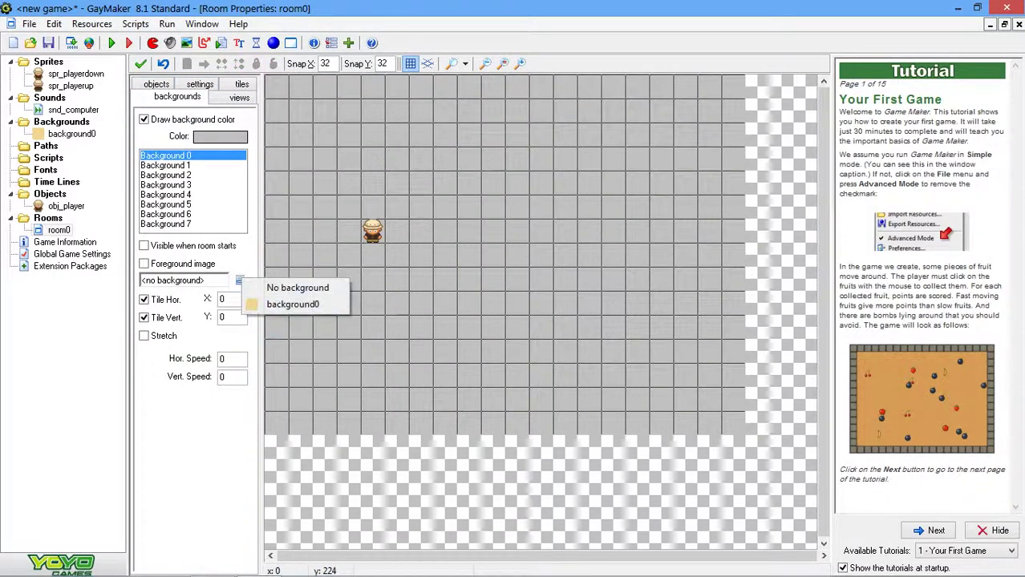
pyautogui.click(293, 304)
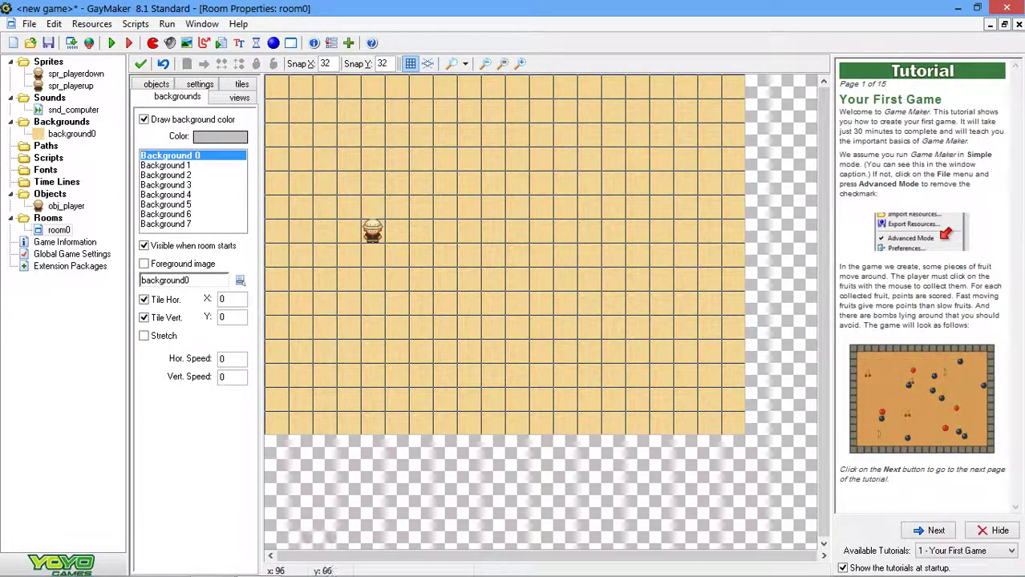
# Step: Review the room's width and height settings and its tile options, and accept the room's properties
pyautogui.click(200, 84)
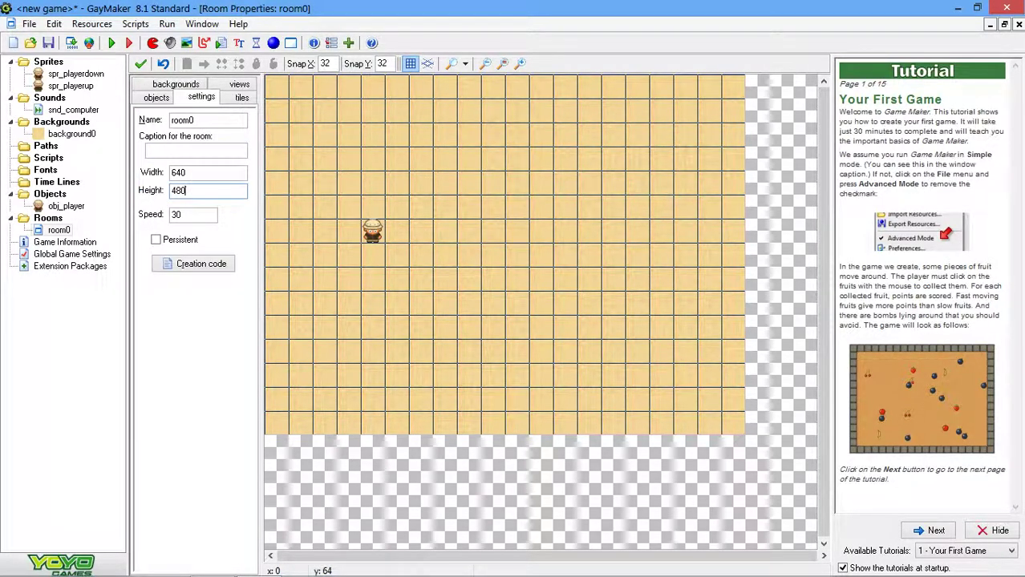
pyautogui.doubleClick(186, 173)
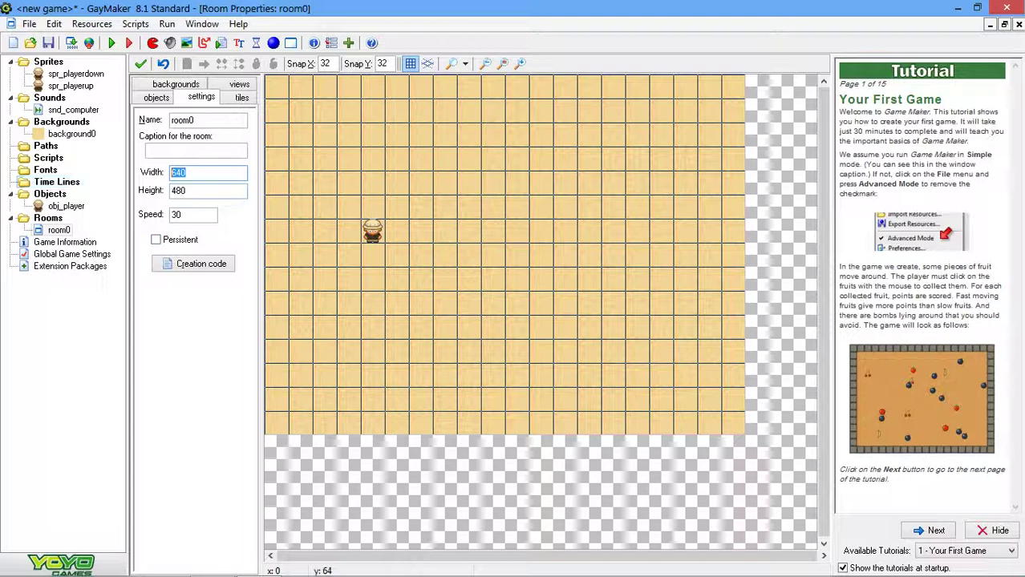
pyautogui.click(186, 174)
pyautogui.doubleClick(185, 191)
pyautogui.click(185, 190)
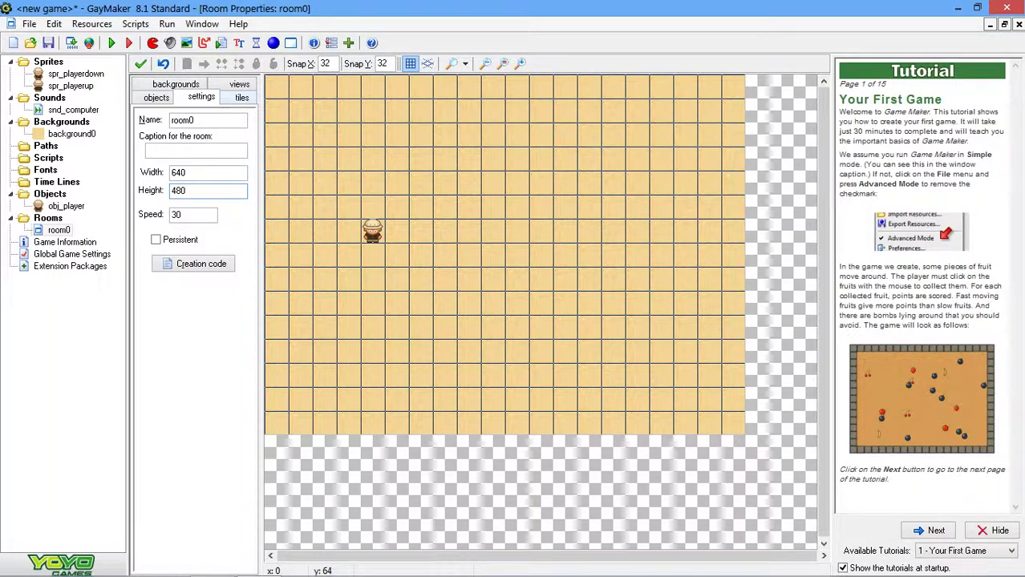
pyautogui.click(241, 97)
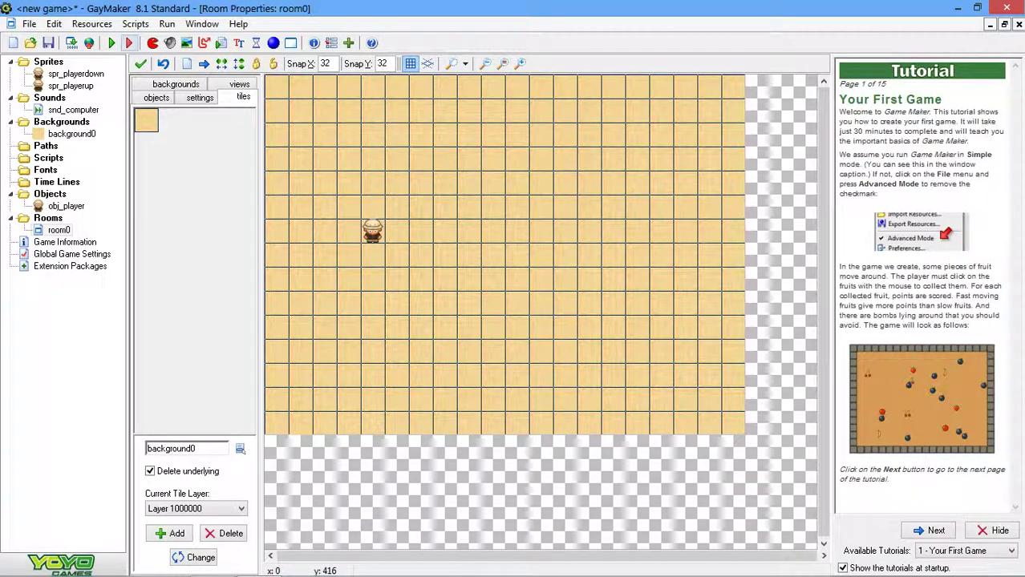
pyautogui.click(140, 63)
pyautogui.click(73, 110)
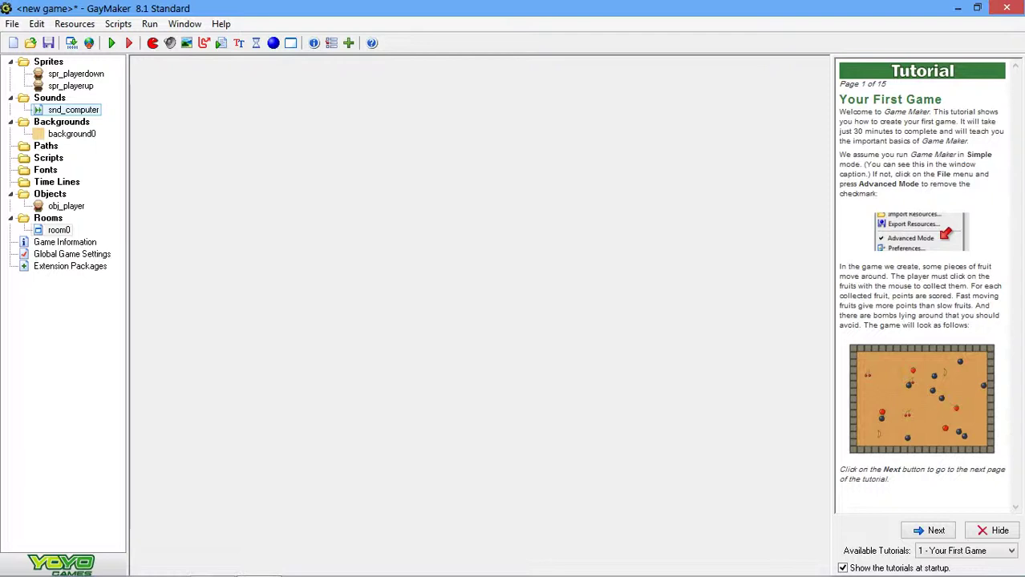
pyautogui.click(48, 158)
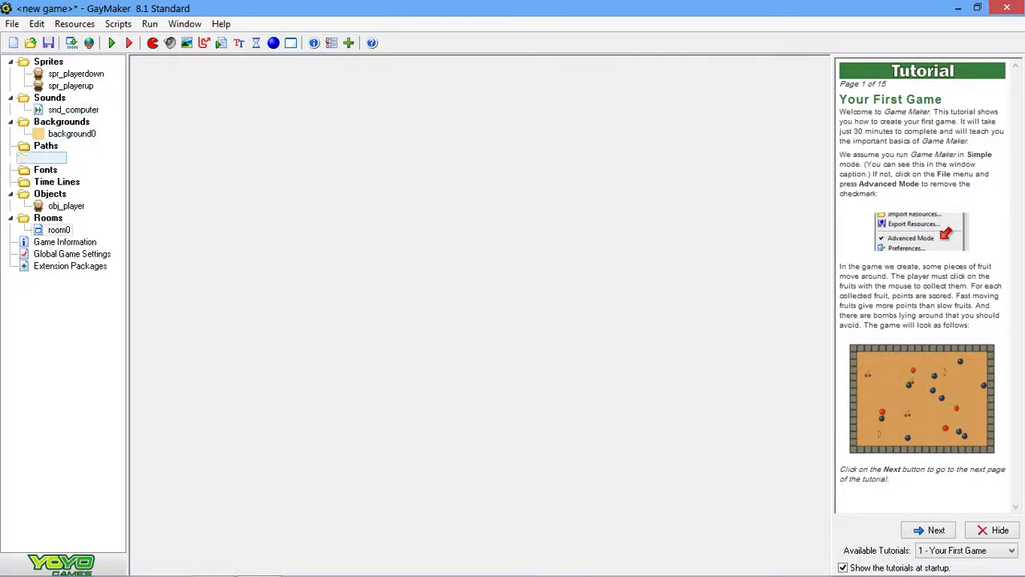
pyautogui.click(45, 146)
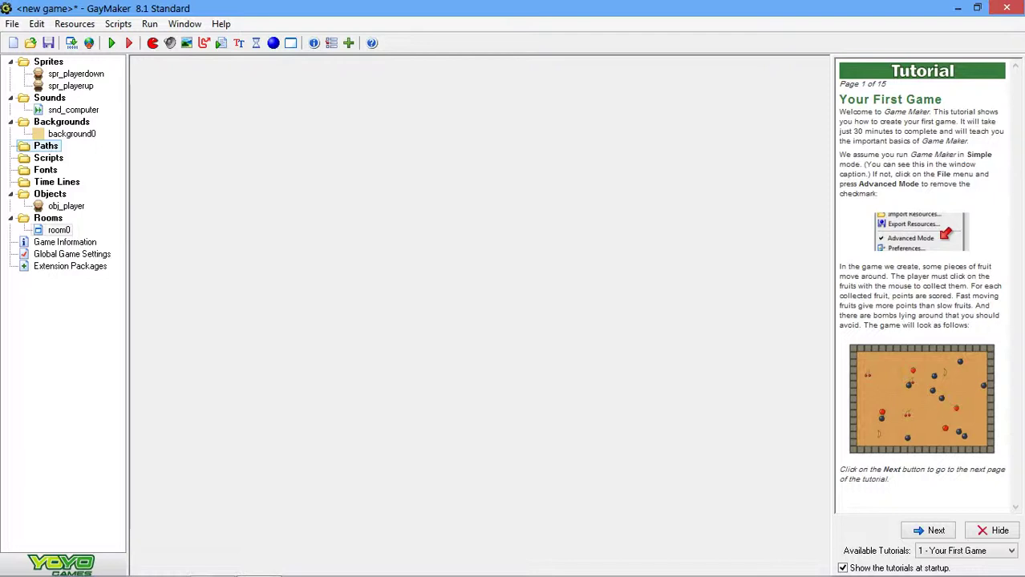
# Step: Create a path, maximize its properties and show room0 behind the path grid
pyautogui.click(56, 182)
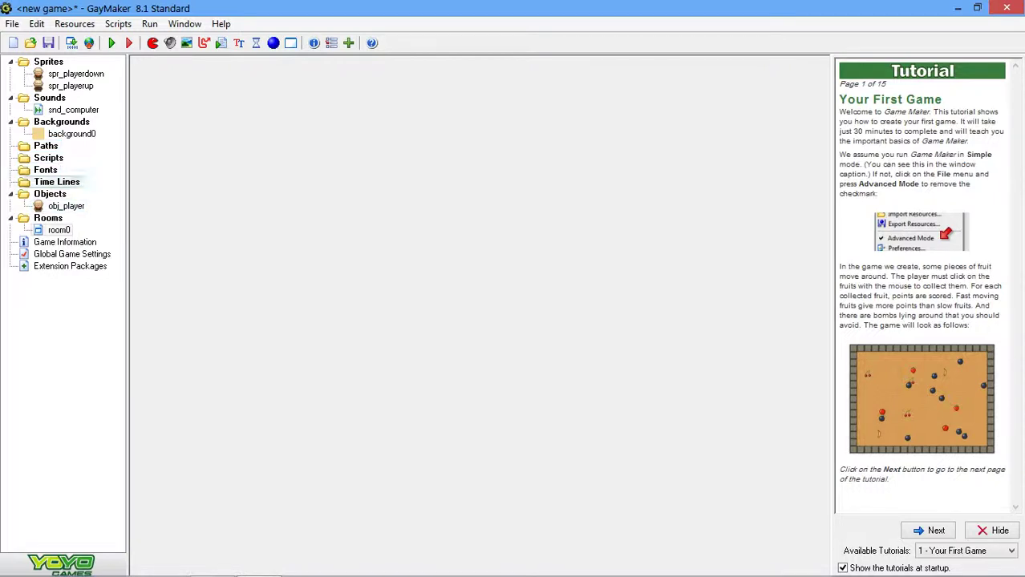
pyautogui.click(46, 170)
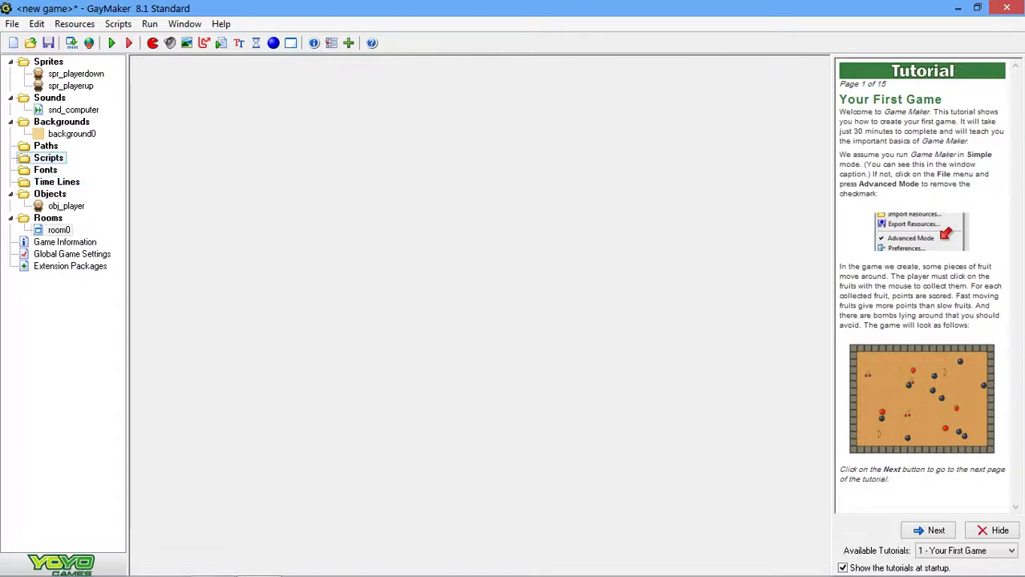
pyautogui.rightClick(52, 147)
pyautogui.click(102, 155)
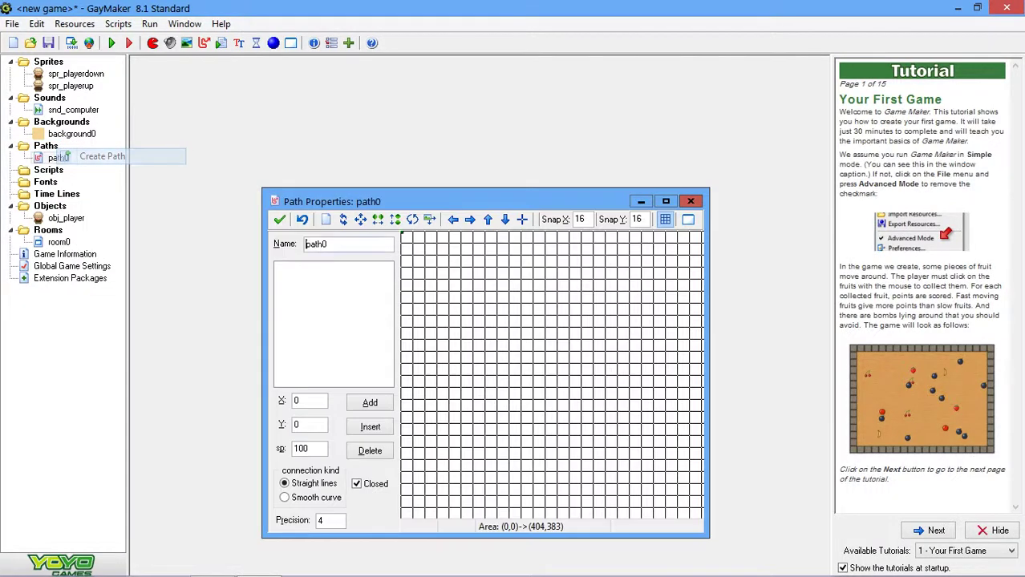
pyautogui.doubleClick(466, 202)
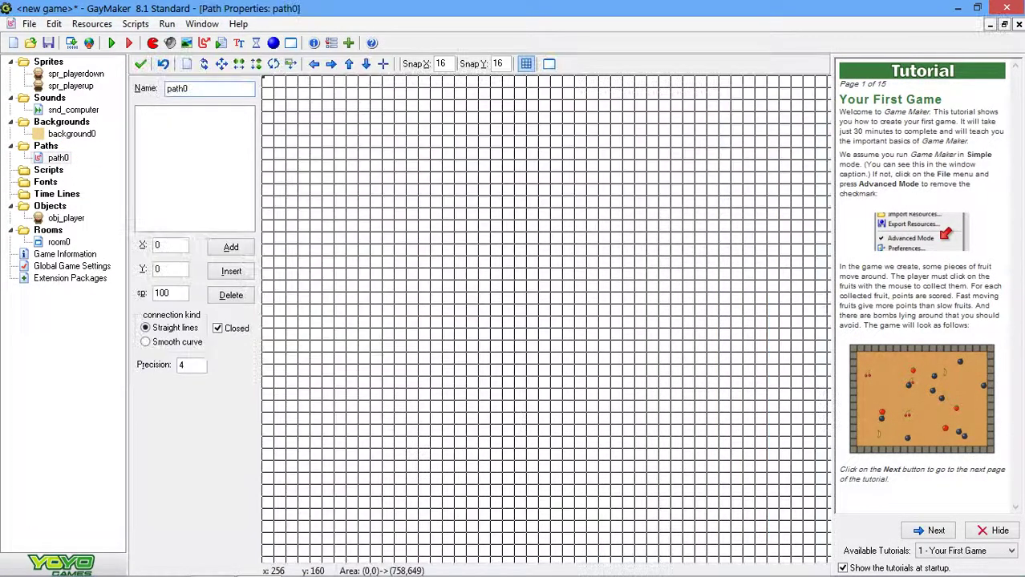
pyautogui.click(550, 65)
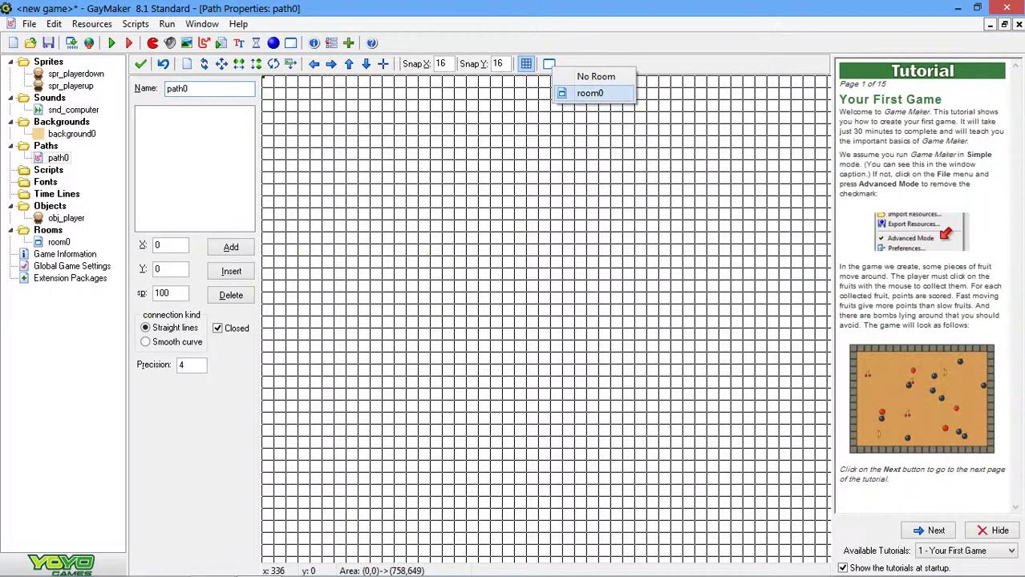
pyautogui.click(589, 93)
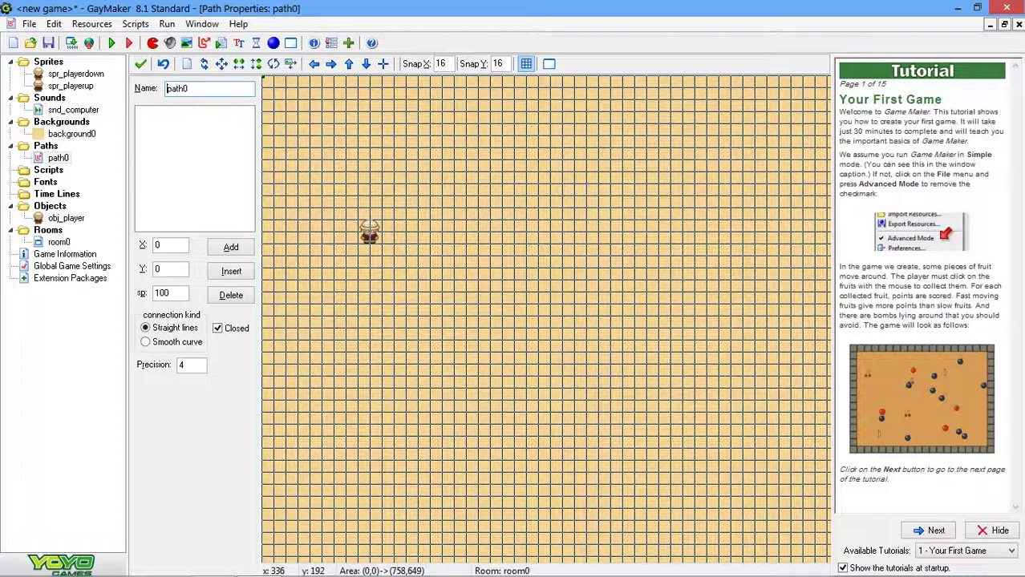
# Step: Add path points at (112,304) and (320,304) below the player and accept the path's properties
pyautogui.click(345, 303)
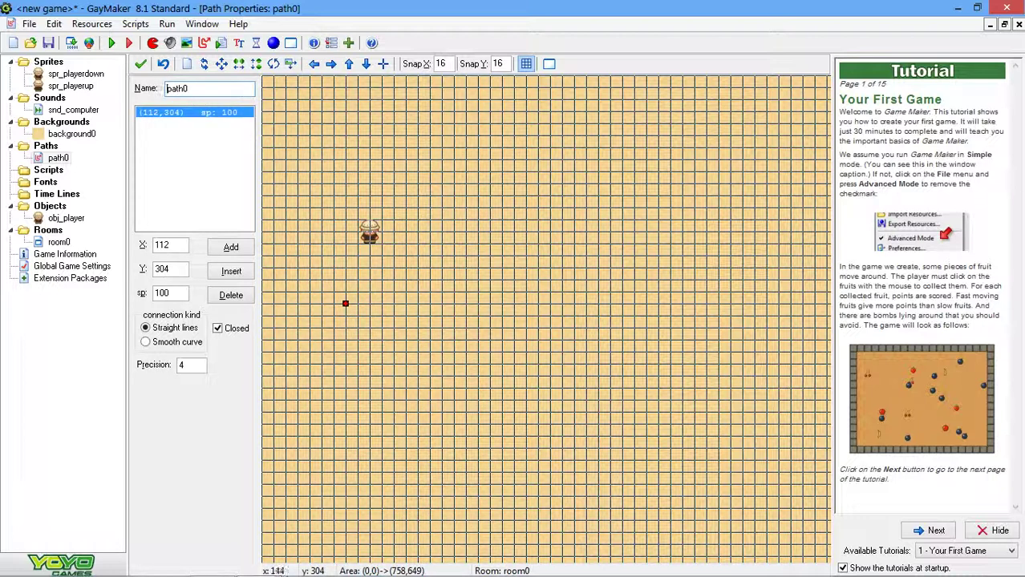
pyautogui.click(501, 303)
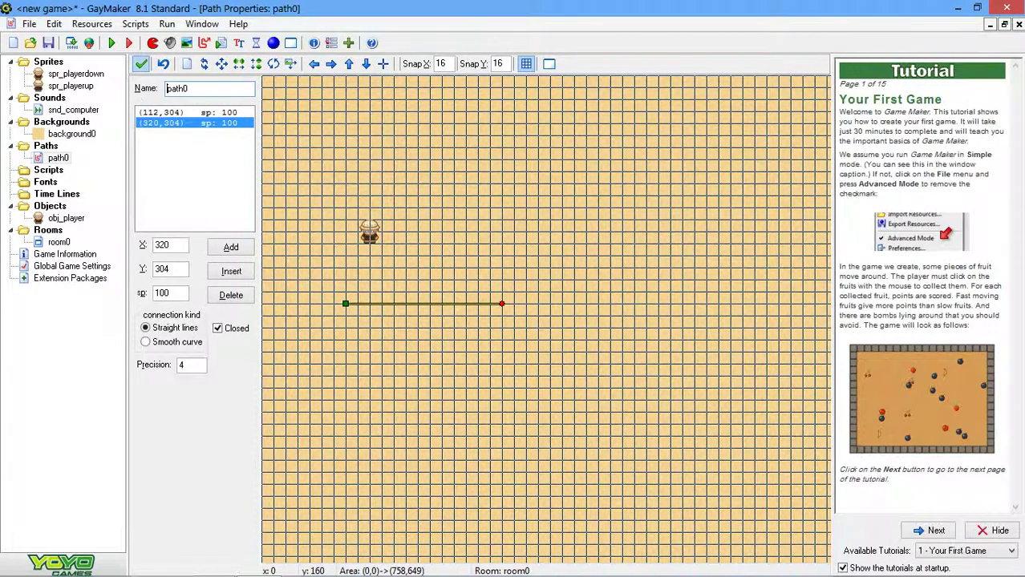
pyautogui.click(141, 63)
# Step: Add a Create event to obj_player with a Set Path action that uses path0
pyautogui.doubleClick(66, 218)
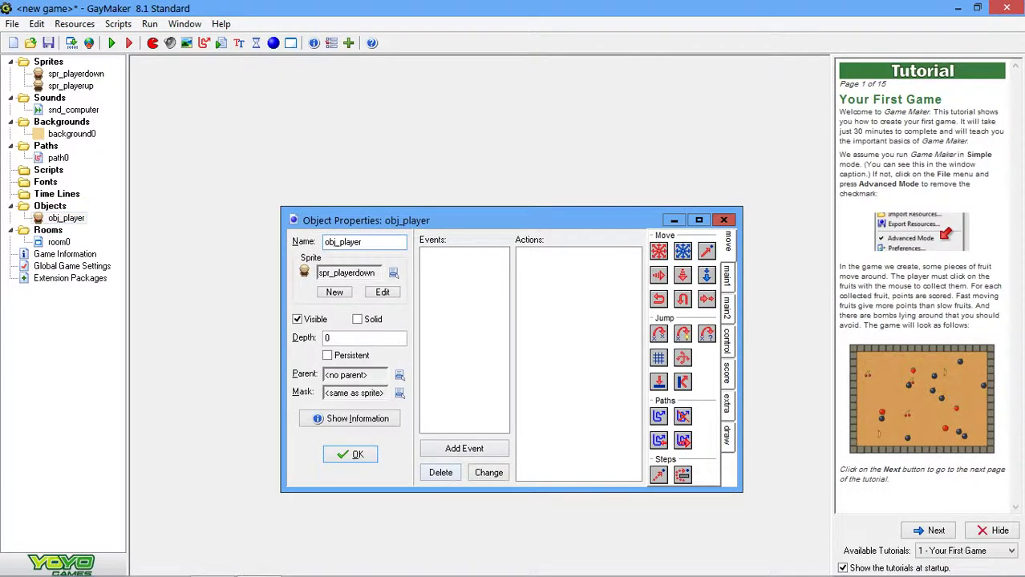
pyautogui.click(464, 449)
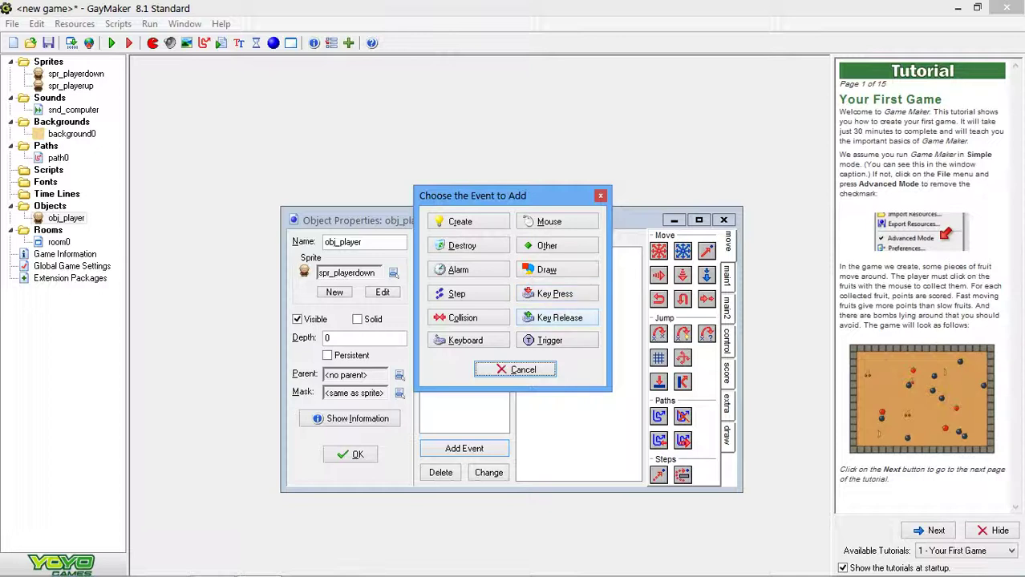
pyautogui.click(460, 221)
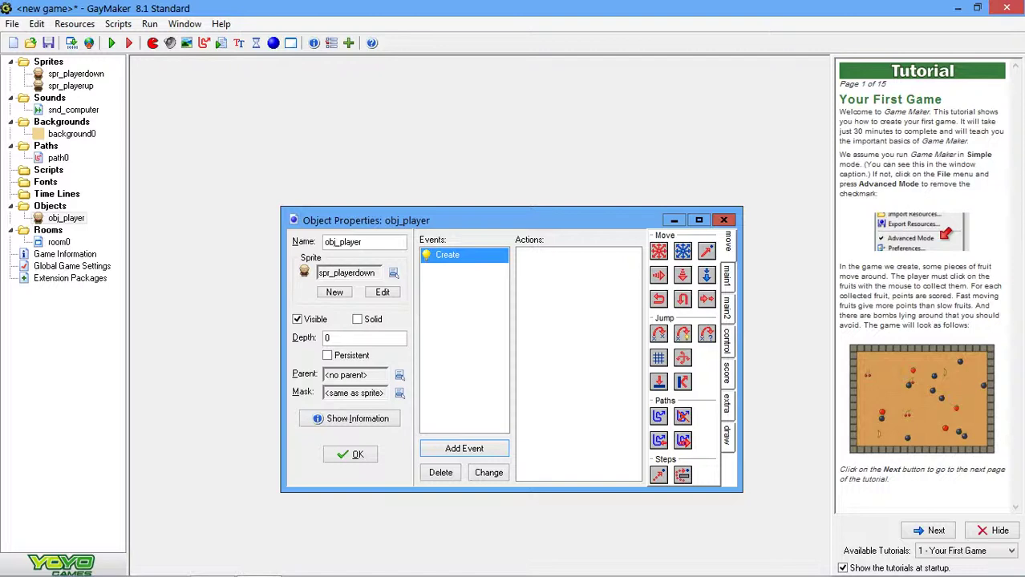
pyautogui.moveTo(658, 416); pyautogui.dragTo(577, 255)
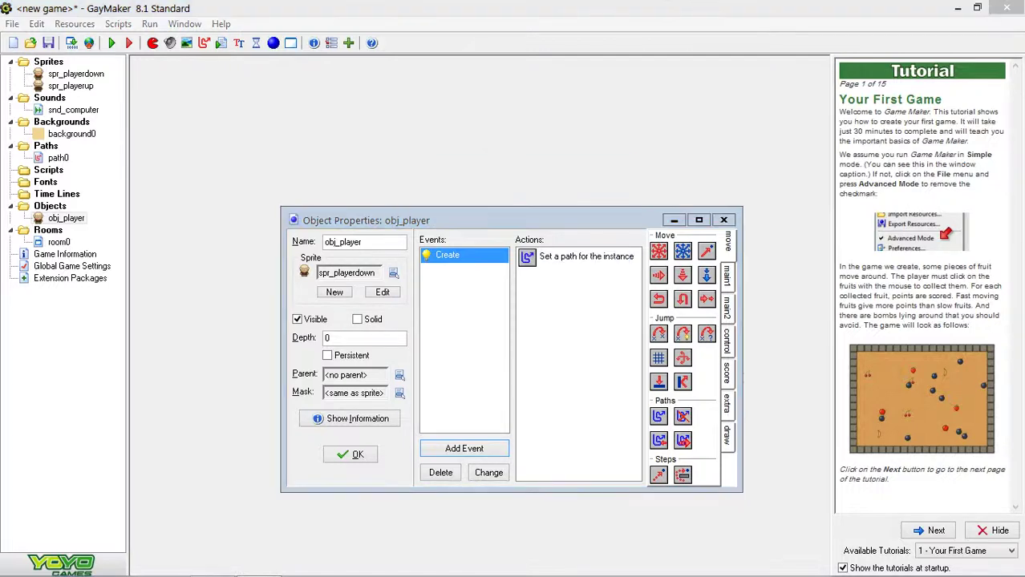
pyautogui.click(608, 262)
pyautogui.click(641, 291)
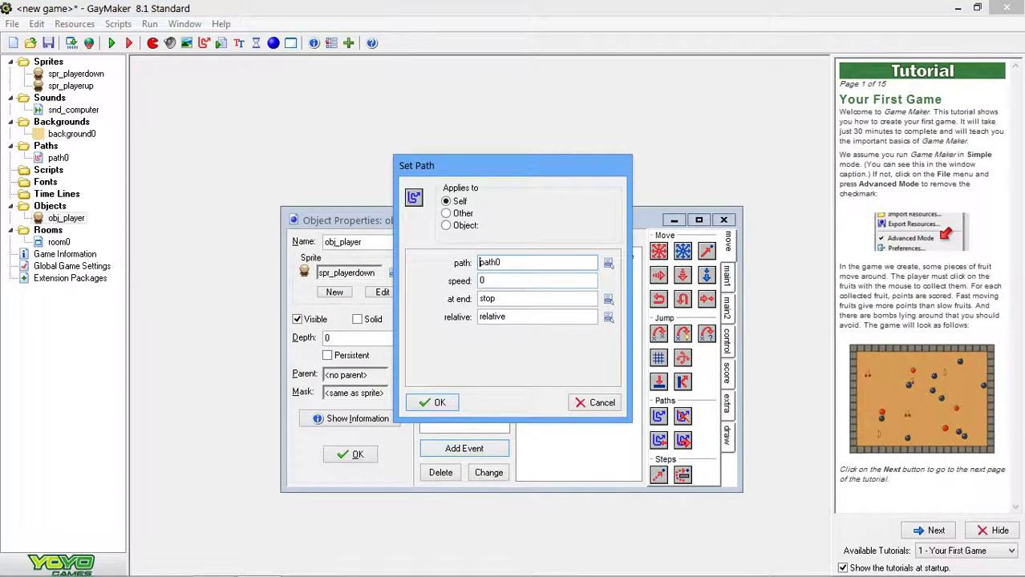
# Step: Set the path action's speed to 7, its end behaviour to continue from here and its position to relative, and confirm it
pyautogui.press('Tab')
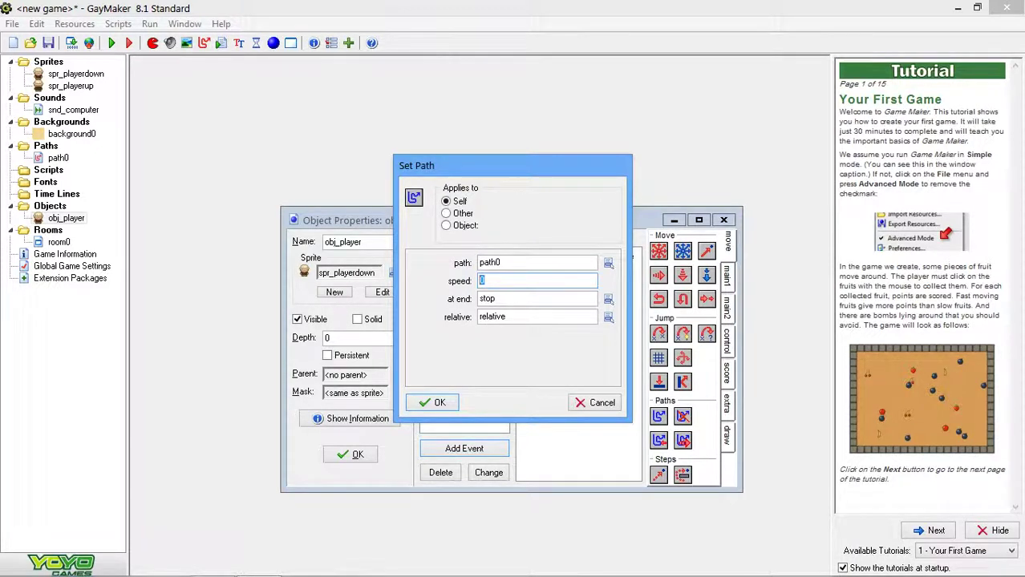
pyautogui.write('8')
pyautogui.press('BackSpace')
pyautogui.write('7..')
pyautogui.click(608, 298)
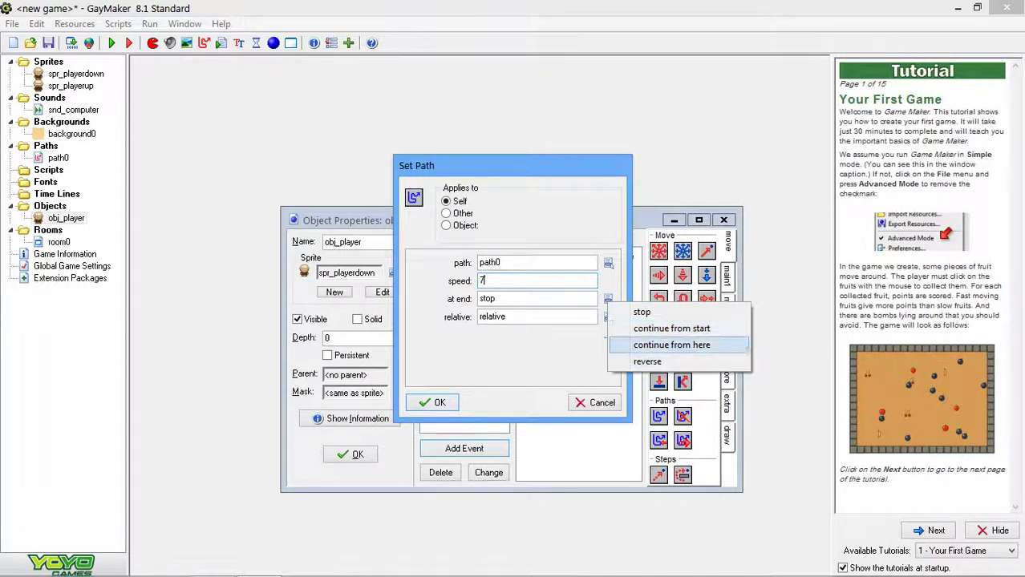
pyautogui.click(671, 345)
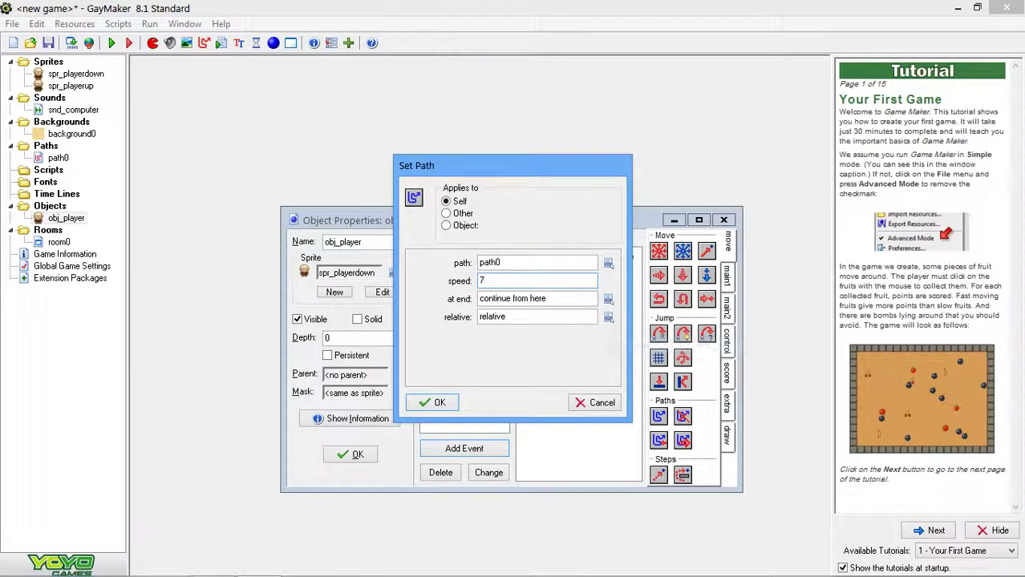
pyautogui.click(608, 317)
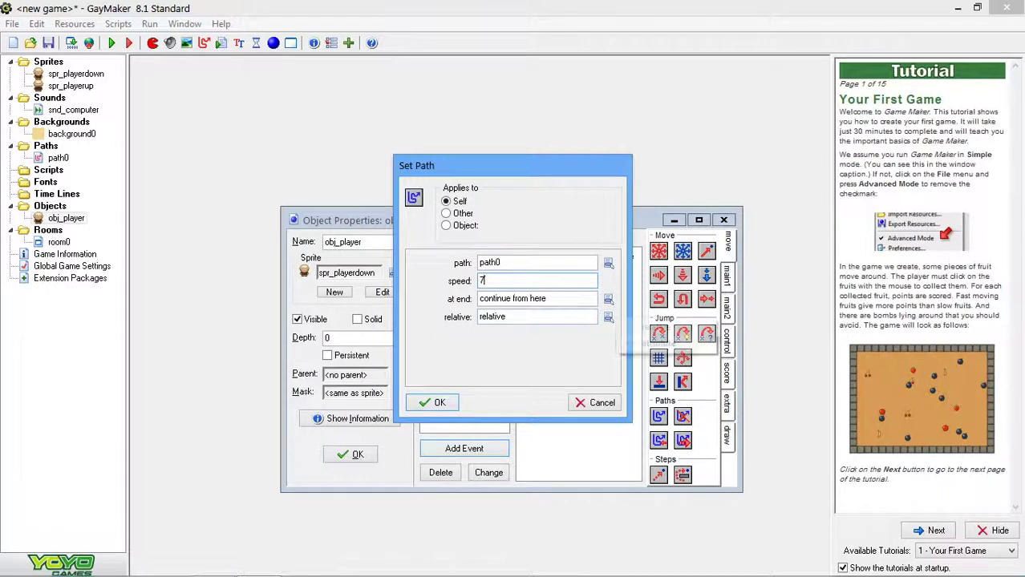
pyautogui.click(655, 326)
pyautogui.click(433, 402)
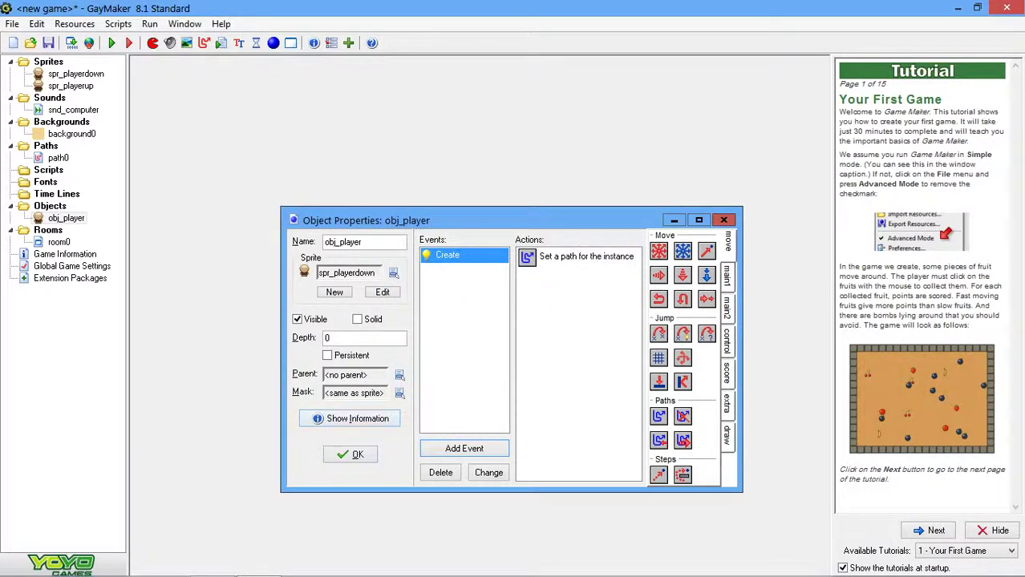
# Step: Accept the obj_player properties and try twice to run the game
pyautogui.click(350, 454)
pyautogui.click(111, 43)
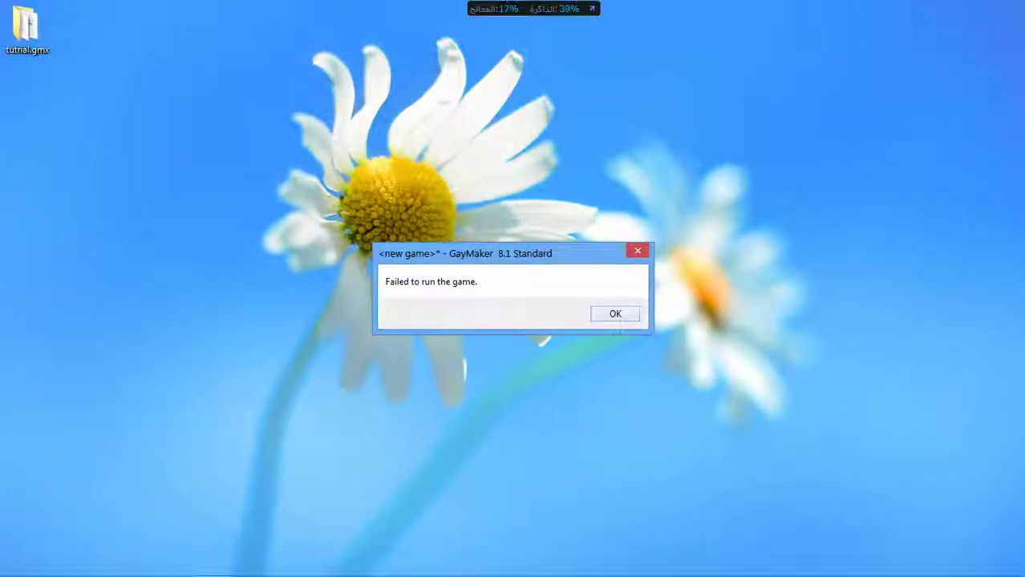
pyautogui.press('Return')
pyautogui.press('F5')
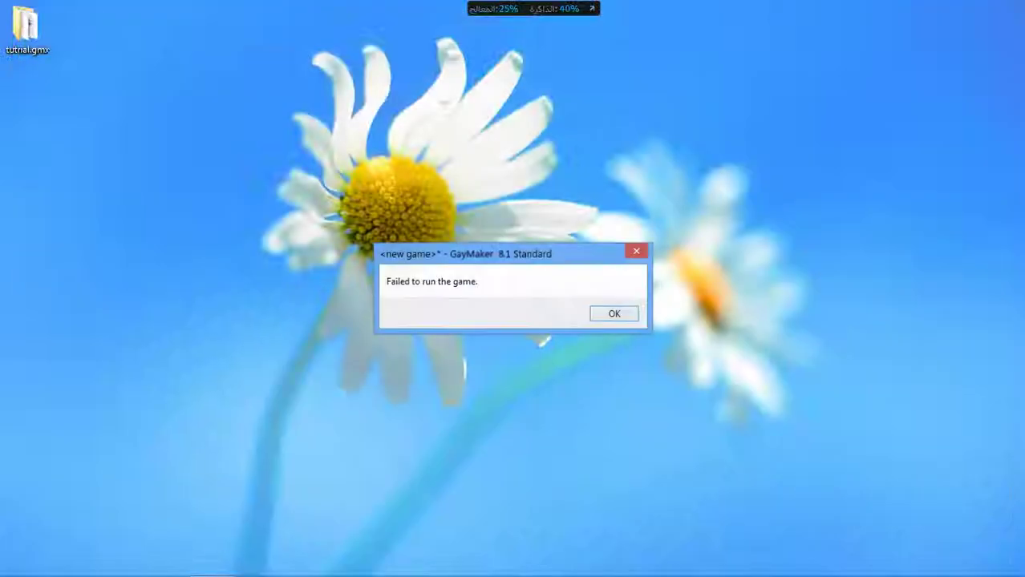
pyautogui.press('Return')
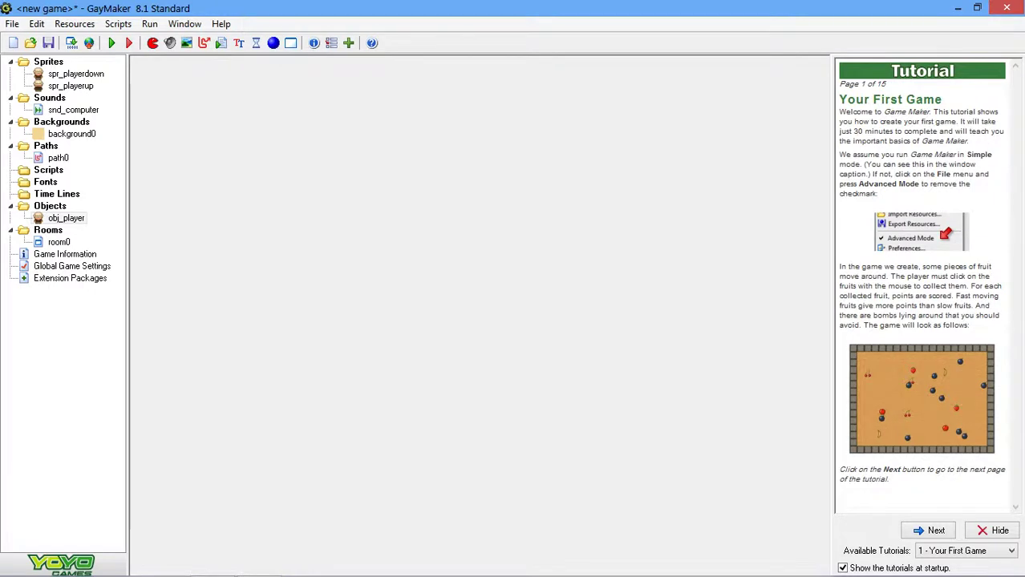
# Step: Create a script and enter the variable image_speed on its first line, using the code completion list
pyautogui.click(48, 170)
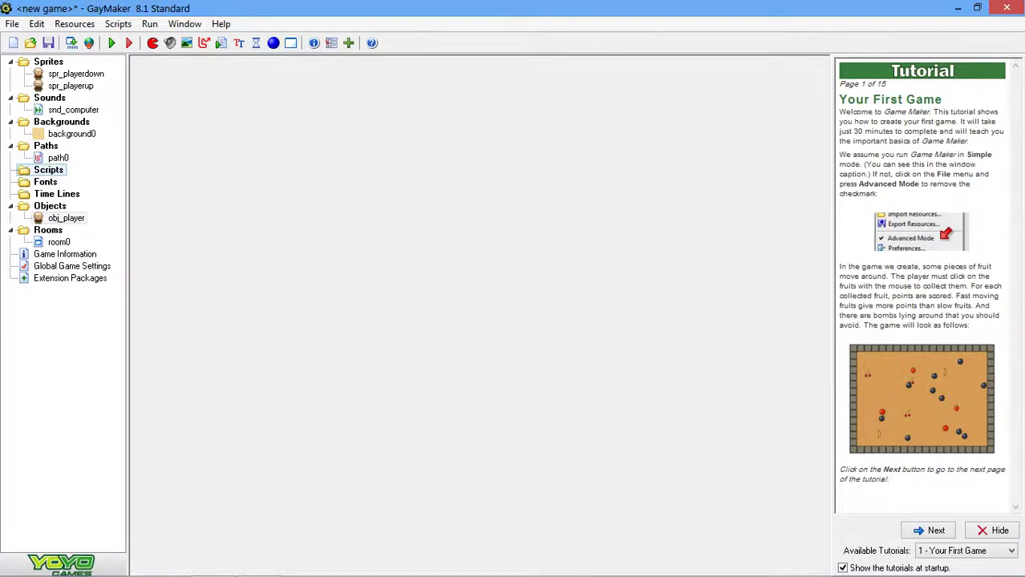
pyautogui.rightClick(48, 169)
pyautogui.click(80, 181)
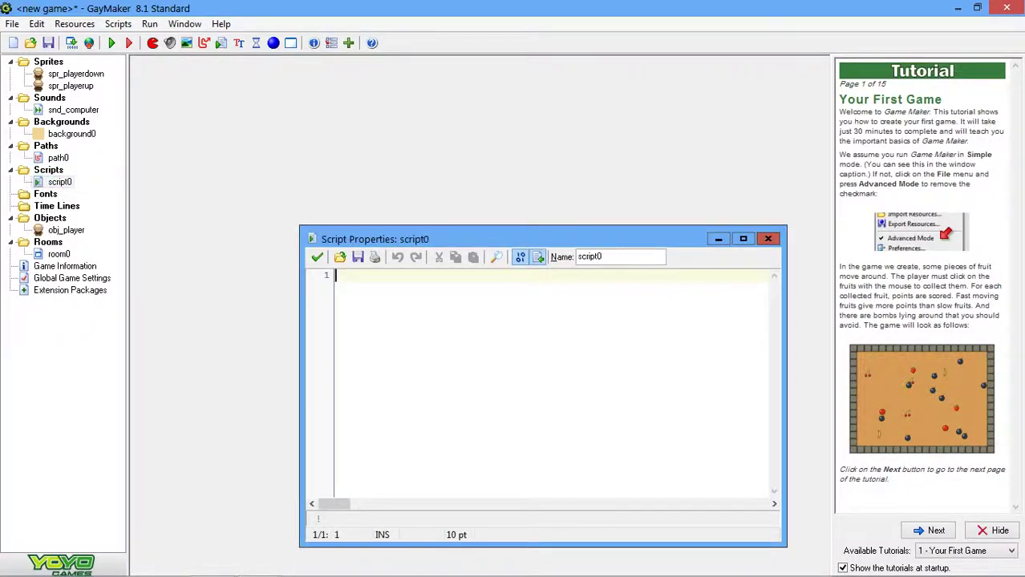
pyautogui.write('a')
pyautogui.press('BackSpace')
pyautogui.write('imahe')
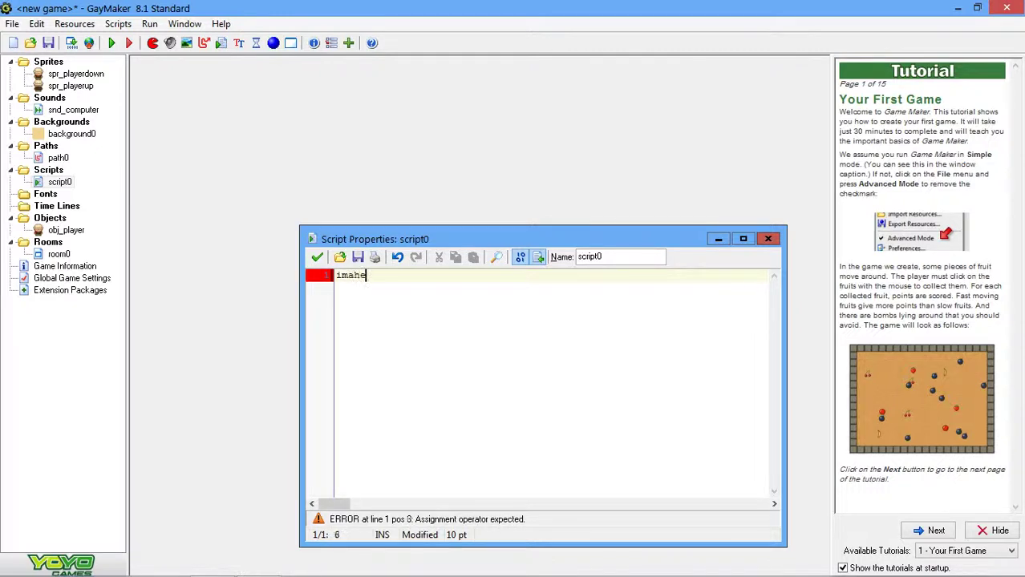
pyautogui.press('BackSpace')
pyautogui.press('BackSpace')
pyautogui.write('g')
pyautogui.press('BackSpace')
pyautogui.write('ge_')
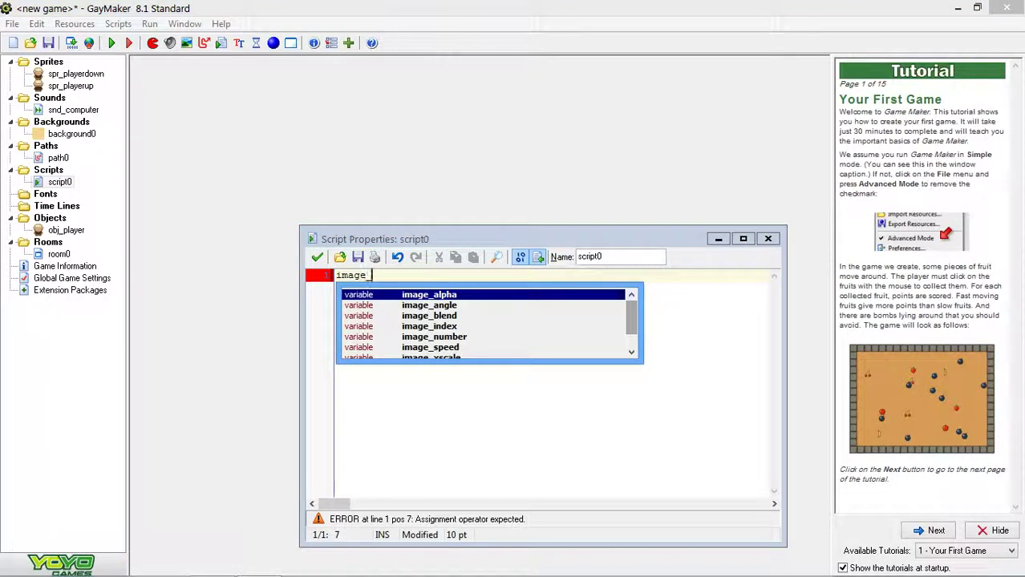
pyautogui.scroll(-1, 485, 320)
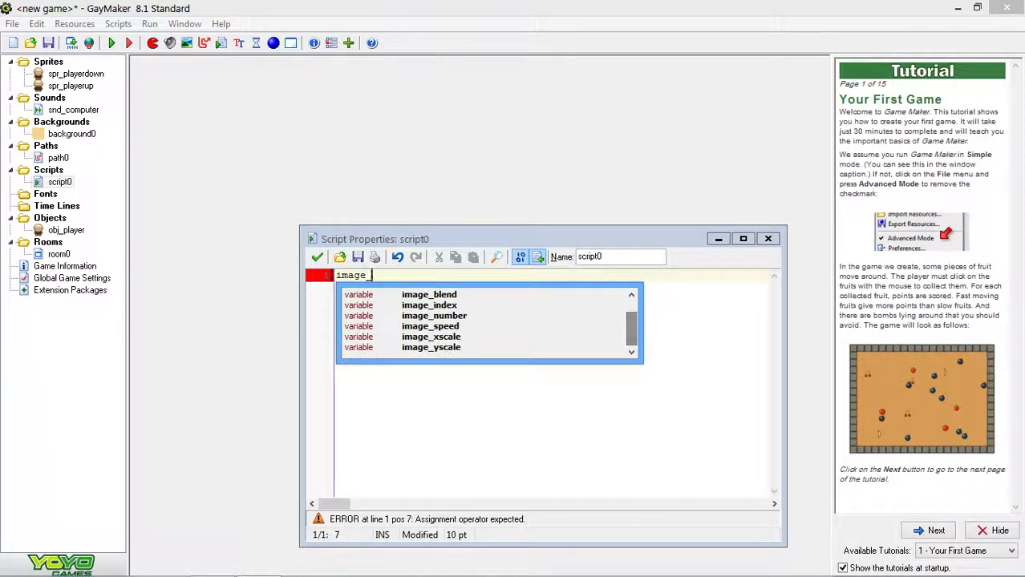
pyautogui.click(430, 326)
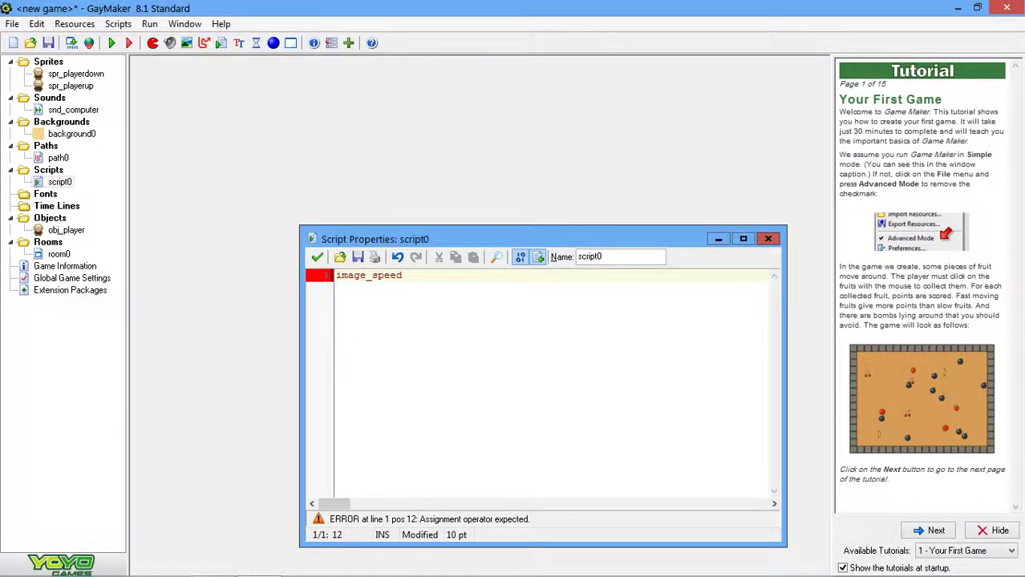
# Step: Complete the script line as image_speed =0 and accept the script
pyautogui.write('v')
pyautogui.press('BackSpace')
pyautogui.press('BackSpace')
pyautogui.write('=')
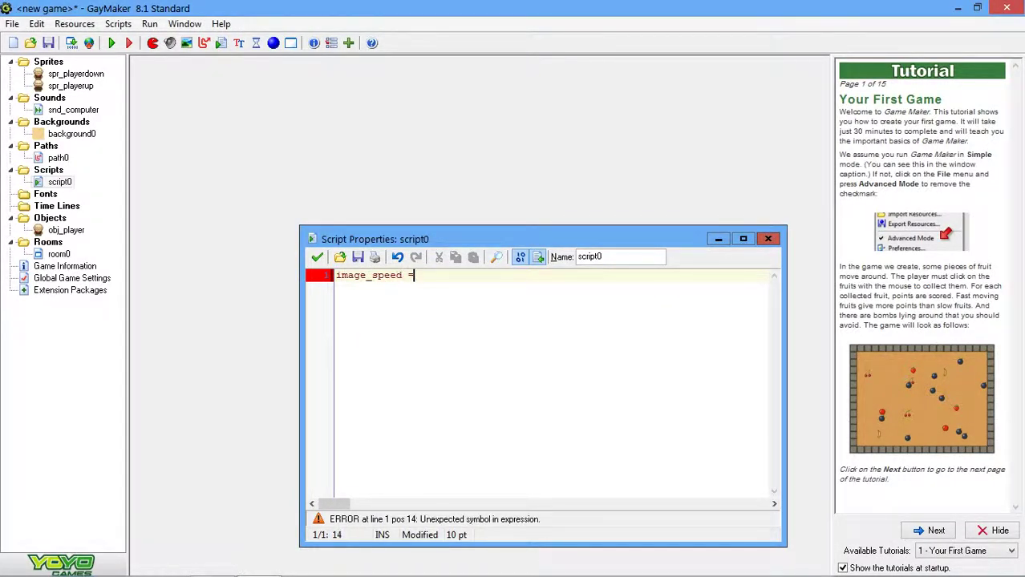
pyautogui.write('0')
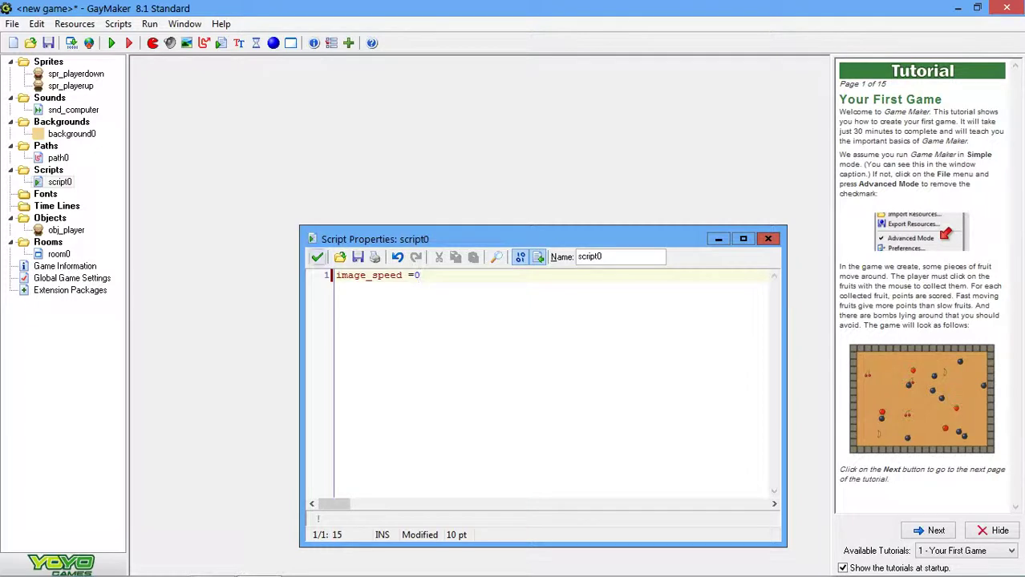
pyautogui.click(317, 256)
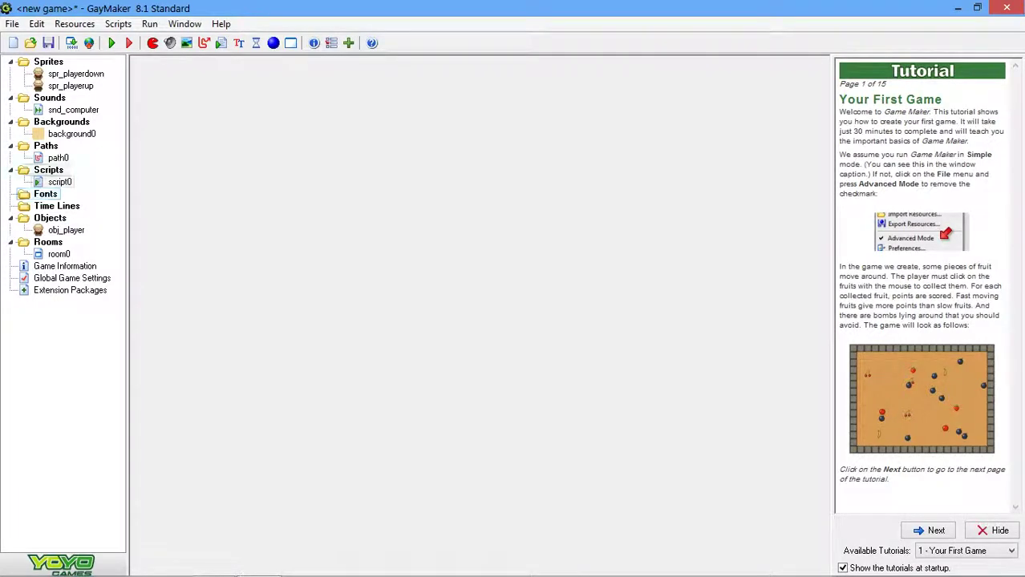
# Step: Create a font, clear its sample text and accept the font's properties
pyautogui.rightClick(45, 194)
pyautogui.click(64, 200)
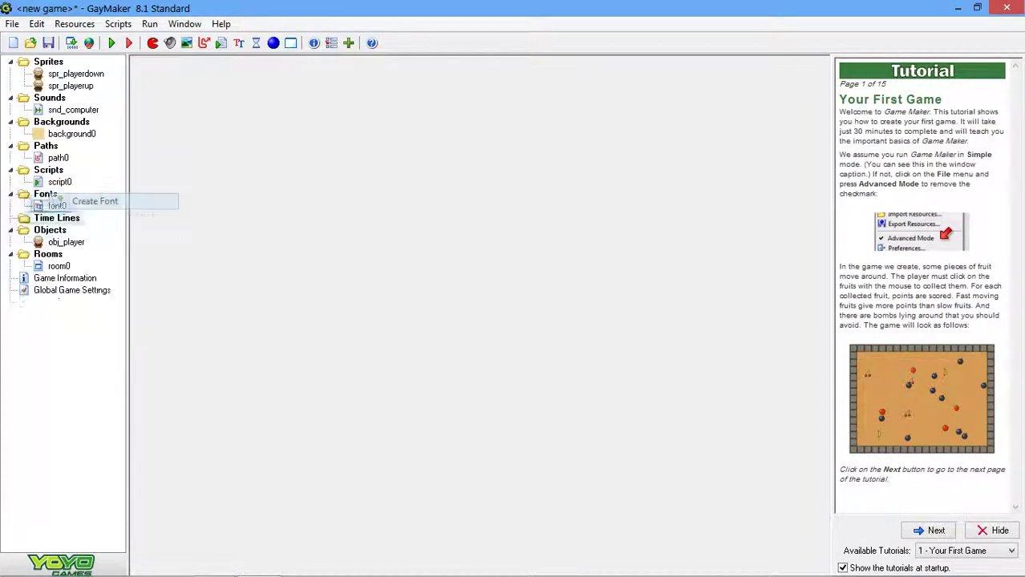
pyautogui.moveTo(312, 88); pyautogui.dragTo(273, 94)
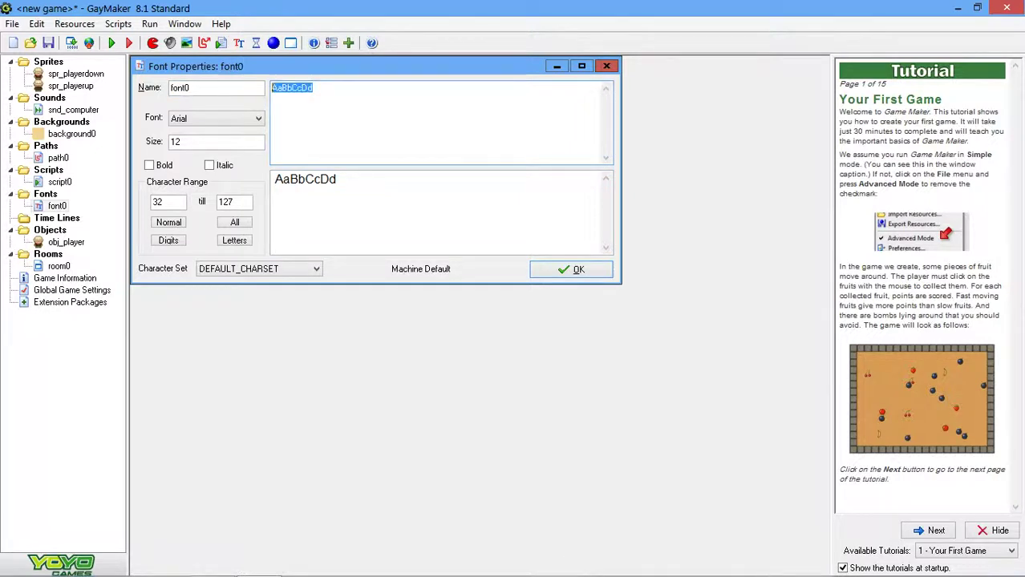
pyautogui.write('djwhdkjewh')
pyautogui.hotkey('ctrl', 'a')
pyautogui.press('BackSpace')
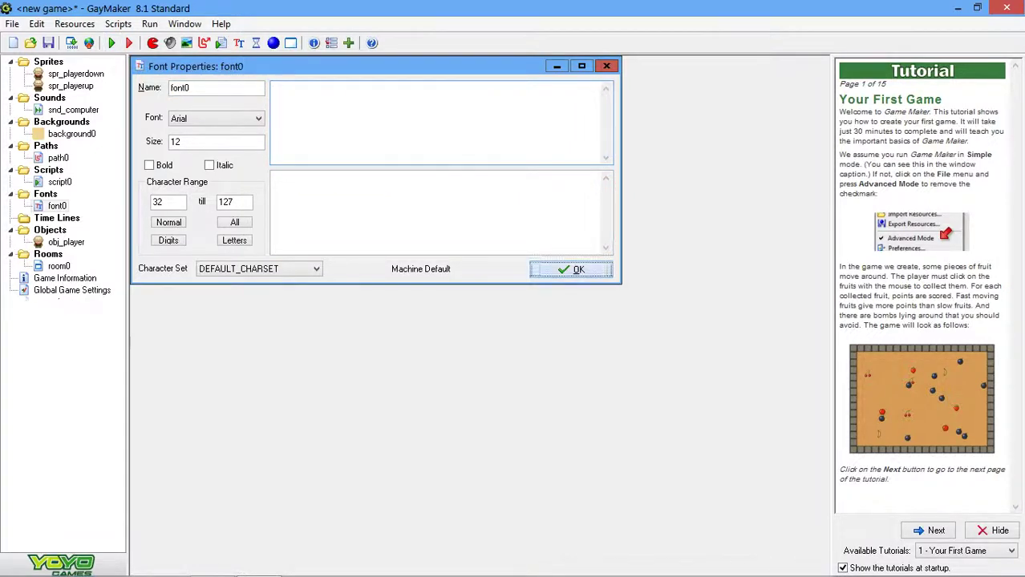
pyautogui.click(571, 269)
# Step: Create a time line, add a moment at step 0 and accept the time line's properties
pyautogui.rightClick(61, 218)
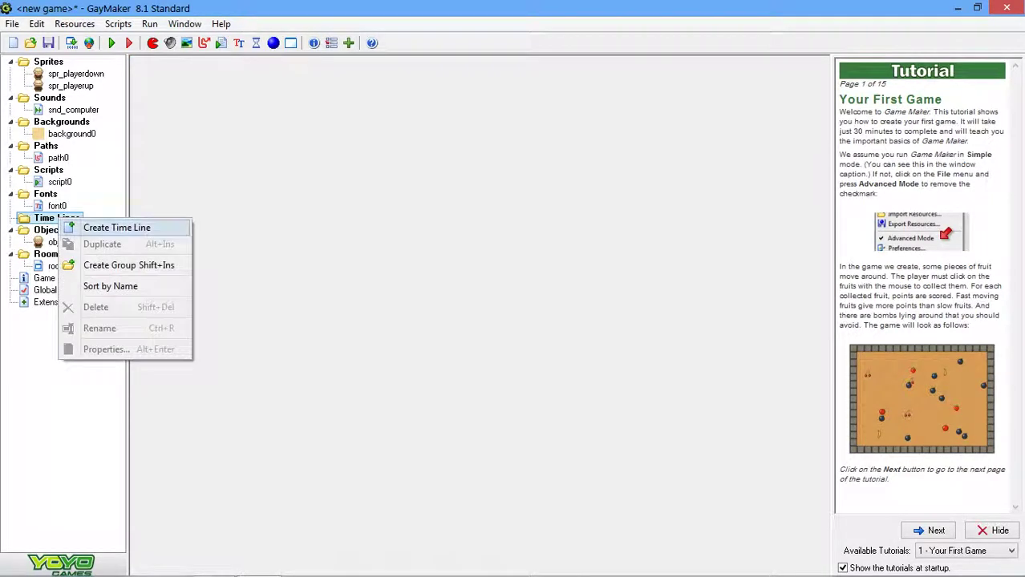
pyautogui.click(103, 227)
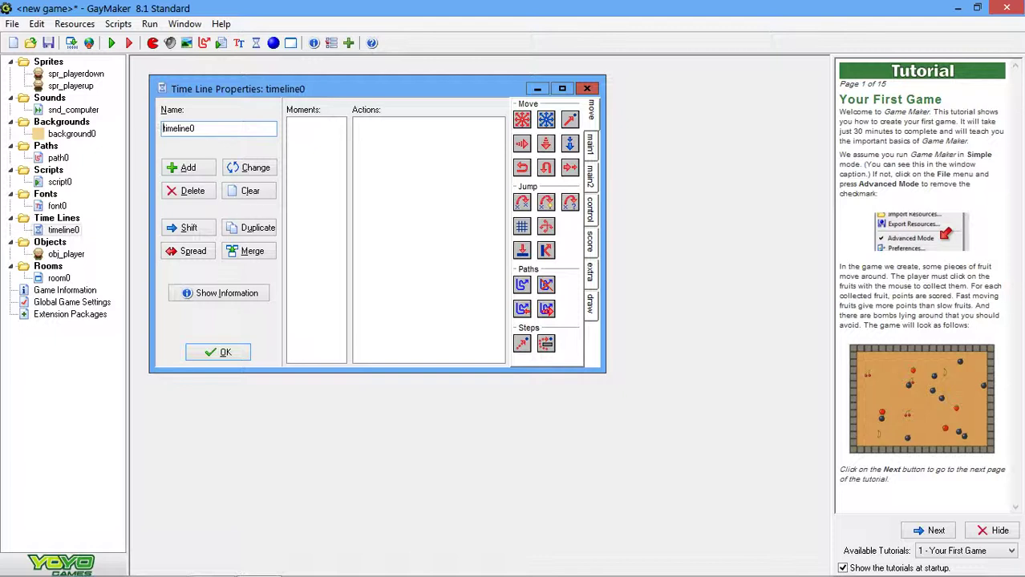
pyautogui.click(183, 168)
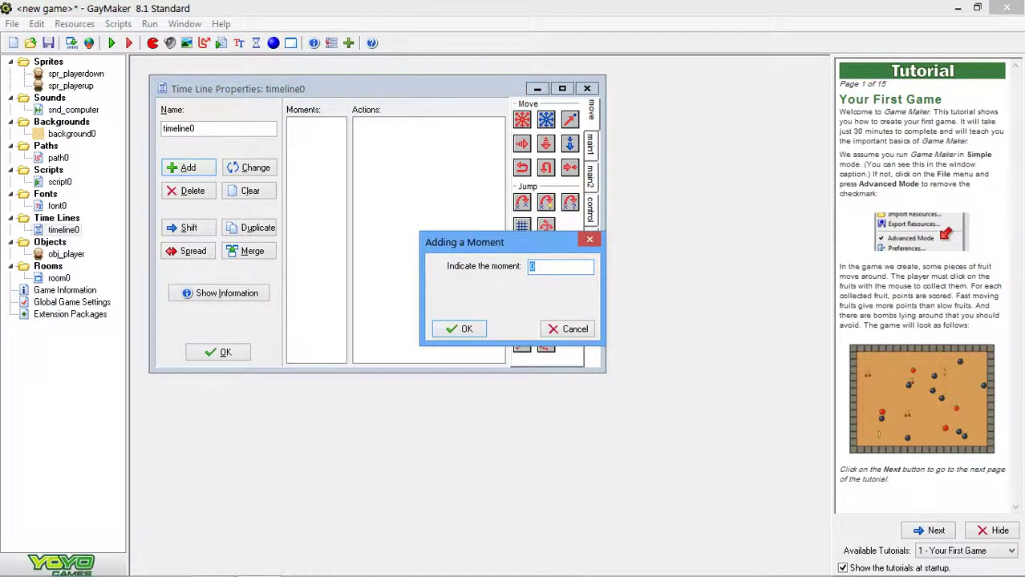
pyautogui.press('Return')
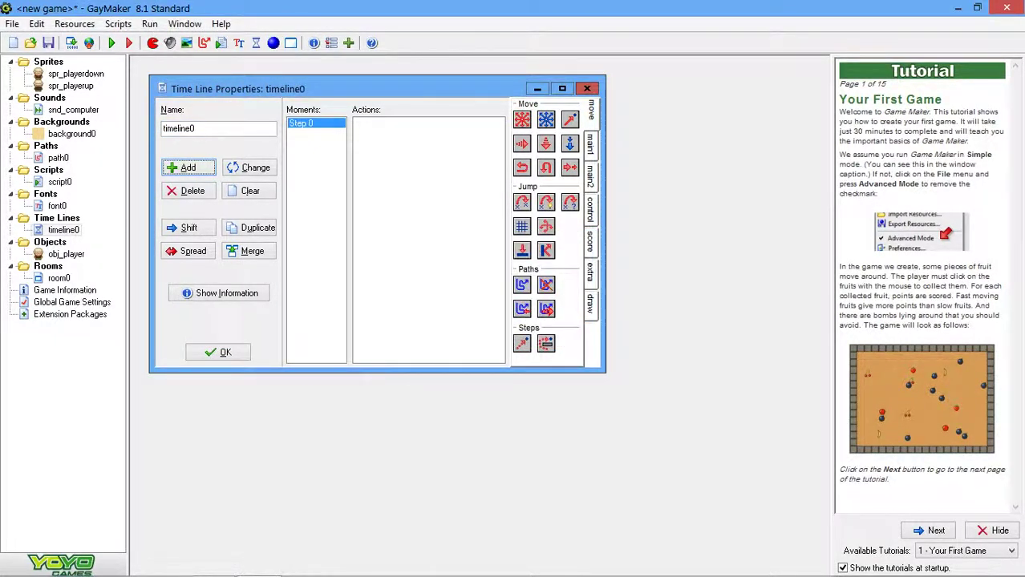
pyautogui.hotkey('alt', 'o')
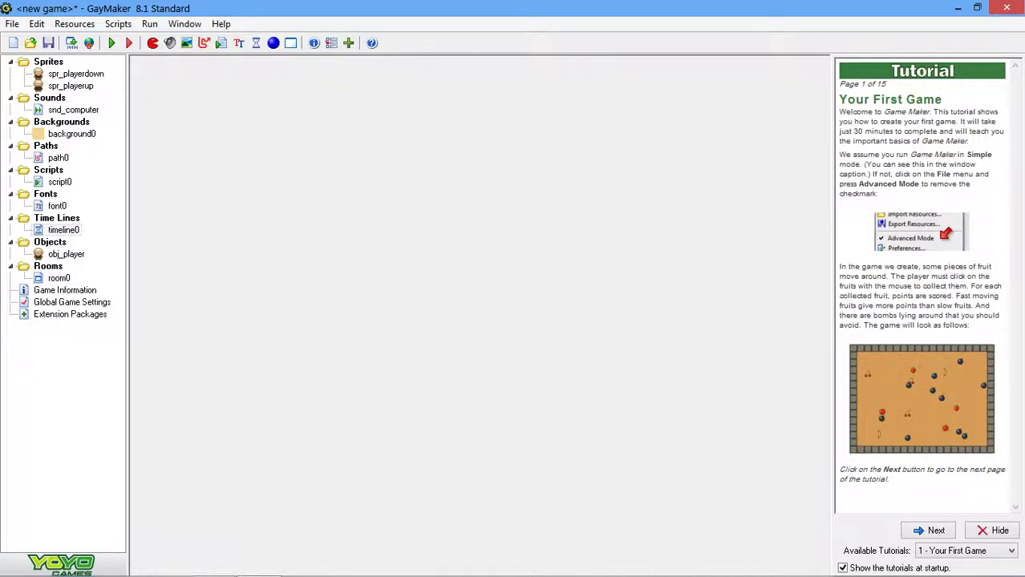